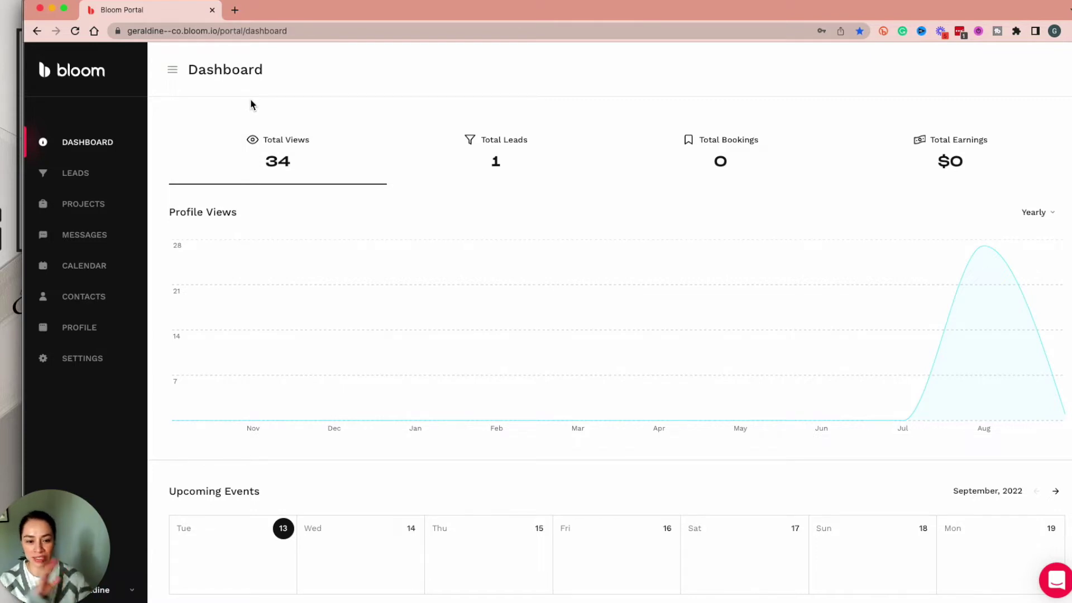
pyautogui.scroll(-2, 364, 287)
pyautogui.scroll(-2, 747, 307)
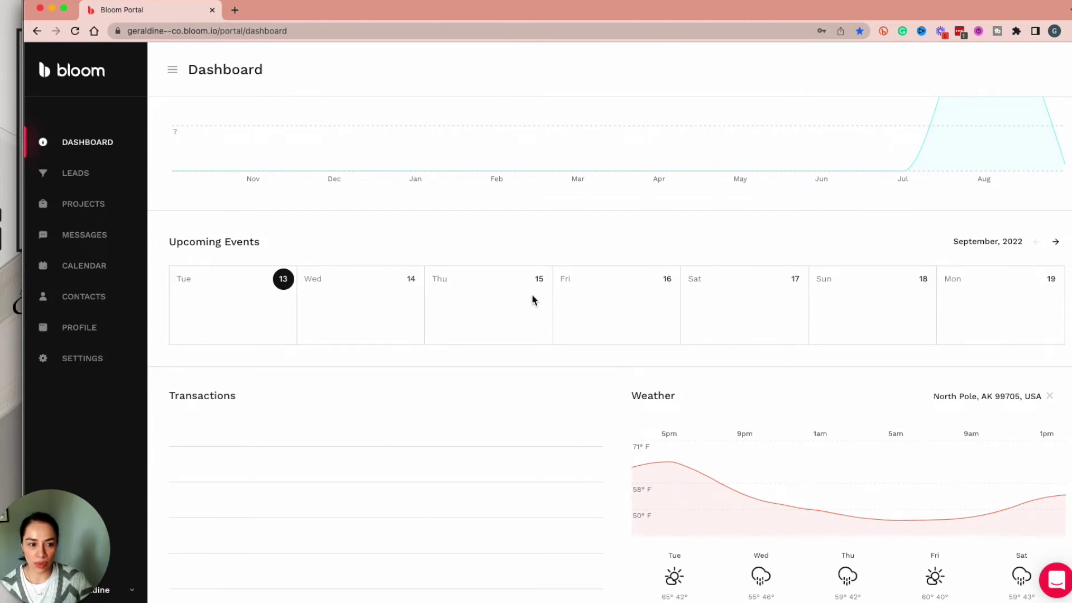
pyautogui.scroll(-2, 540, 304)
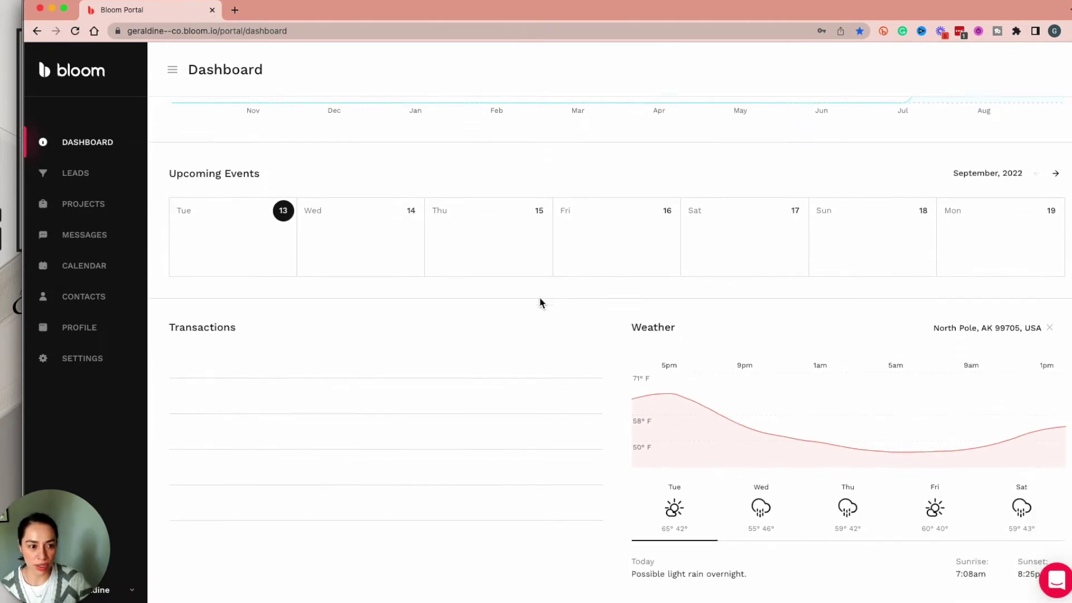
# Page Upcoming Events forward and back, then preview the Total Leads, Bookings and Earnings charts.
pyautogui.click(1056, 170)
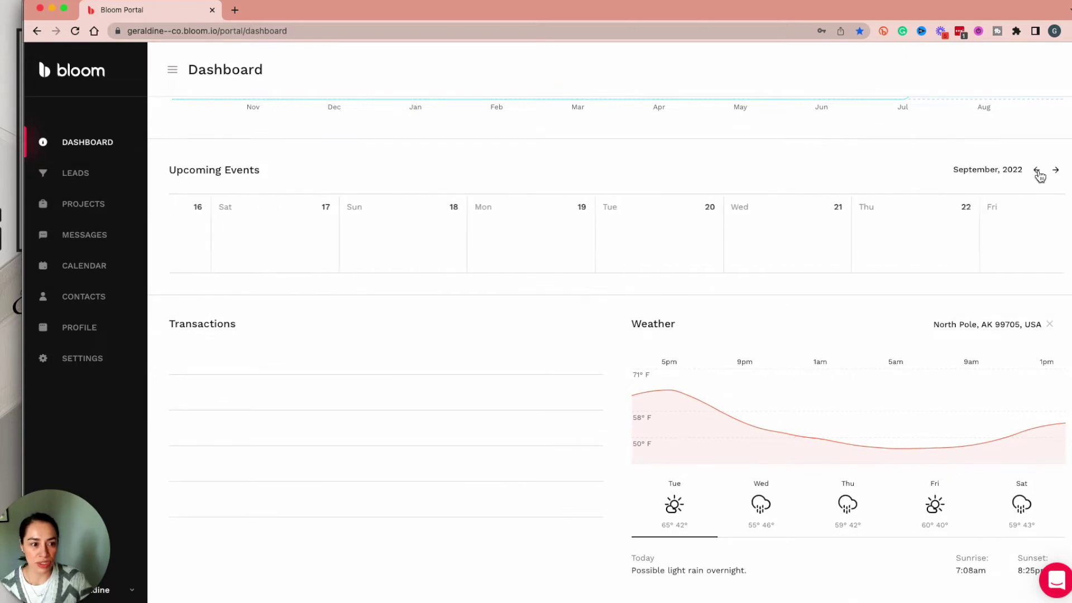
pyautogui.click(1037, 172)
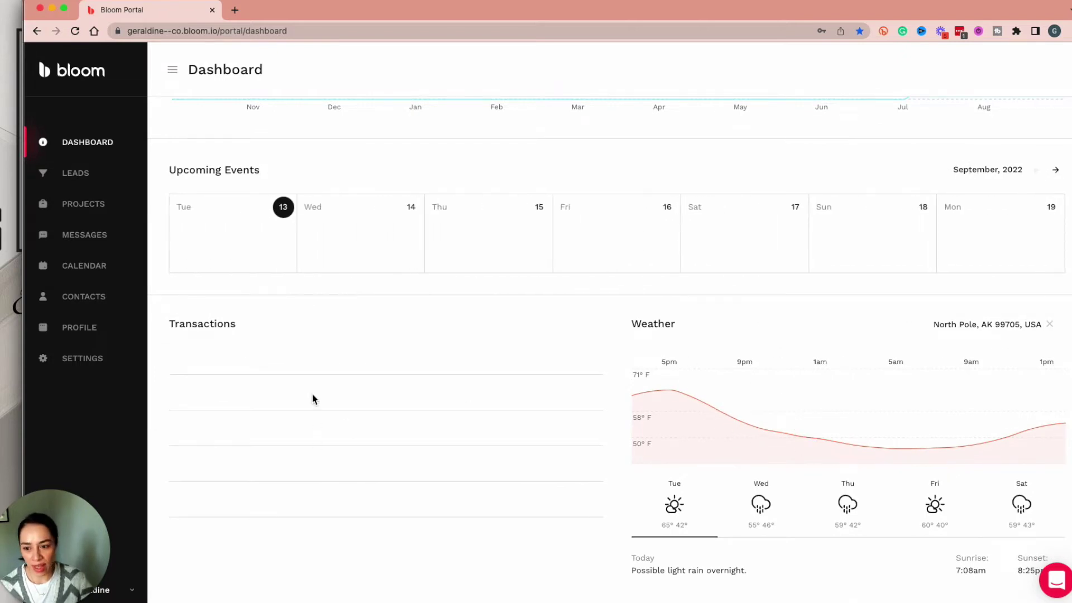
pyautogui.scroll(5, 302, 387)
pyautogui.scroll(3, 303, 387)
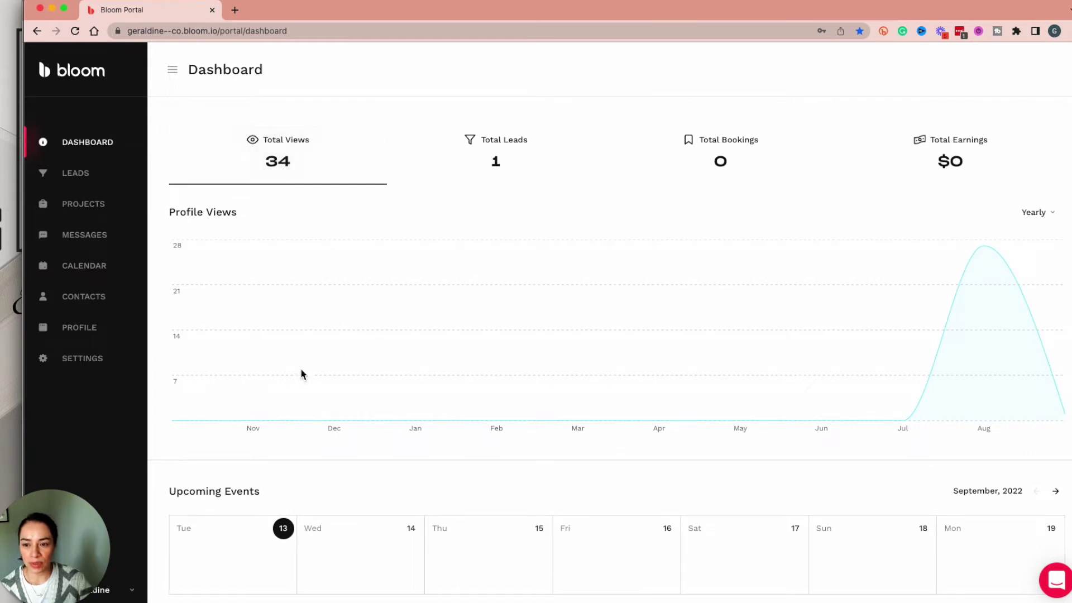
pyautogui.click(538, 166)
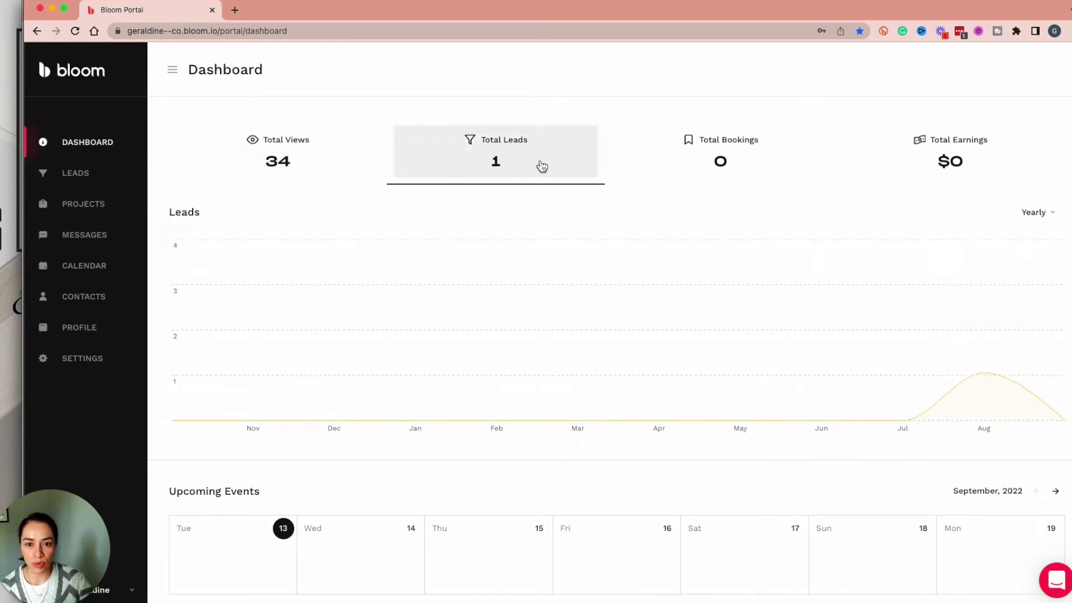
pyautogui.click(737, 162)
pyautogui.click(958, 161)
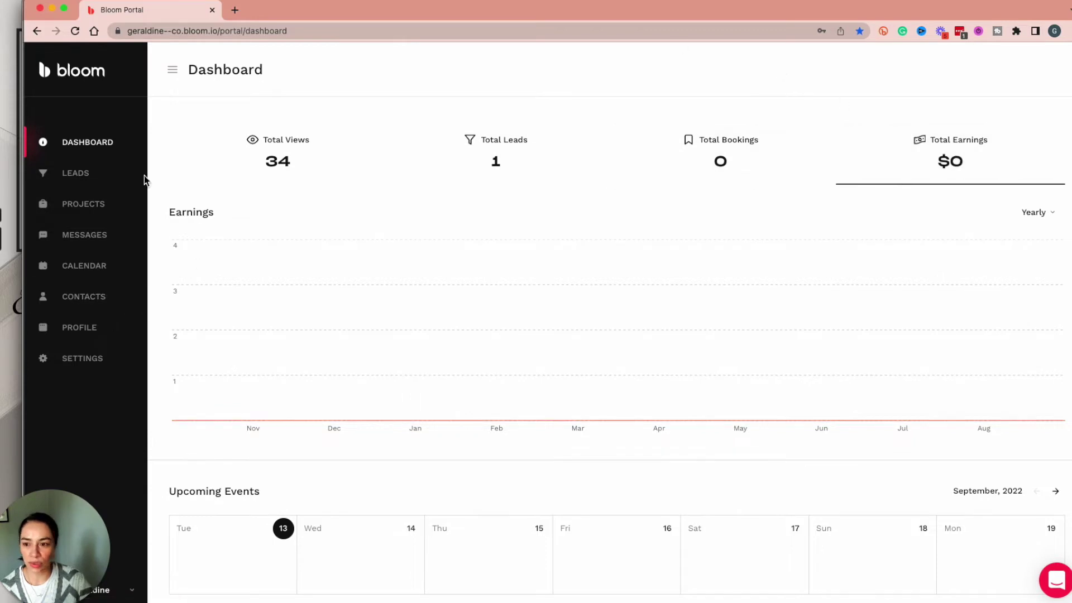
# Switch the earnings chart period to Monthly, then Weekly, then back to Yearly.
pyautogui.click(1044, 215)
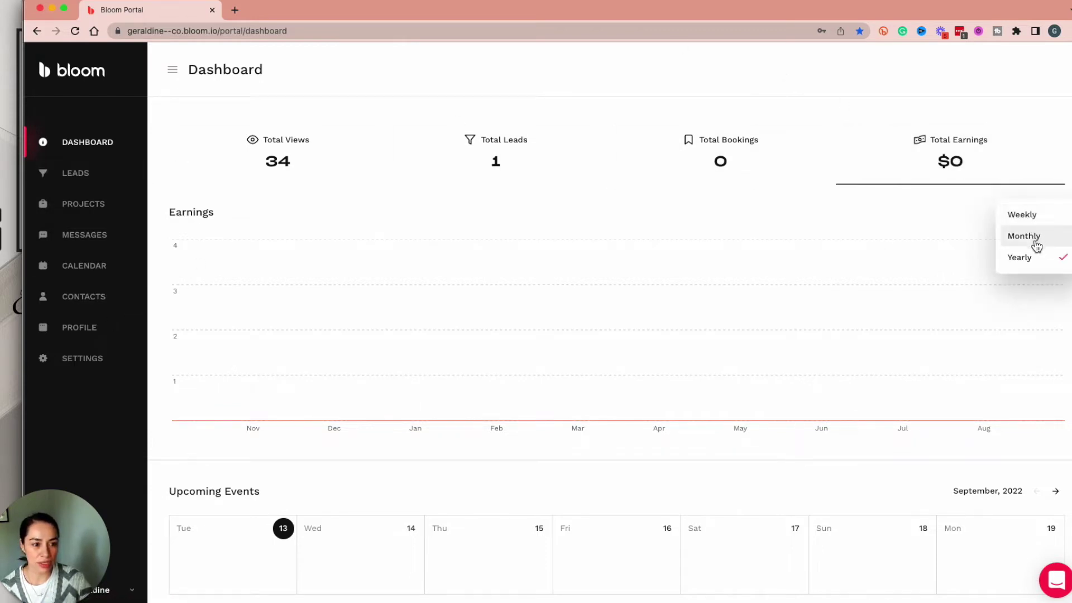
pyautogui.click(1033, 236)
pyautogui.click(1034, 235)
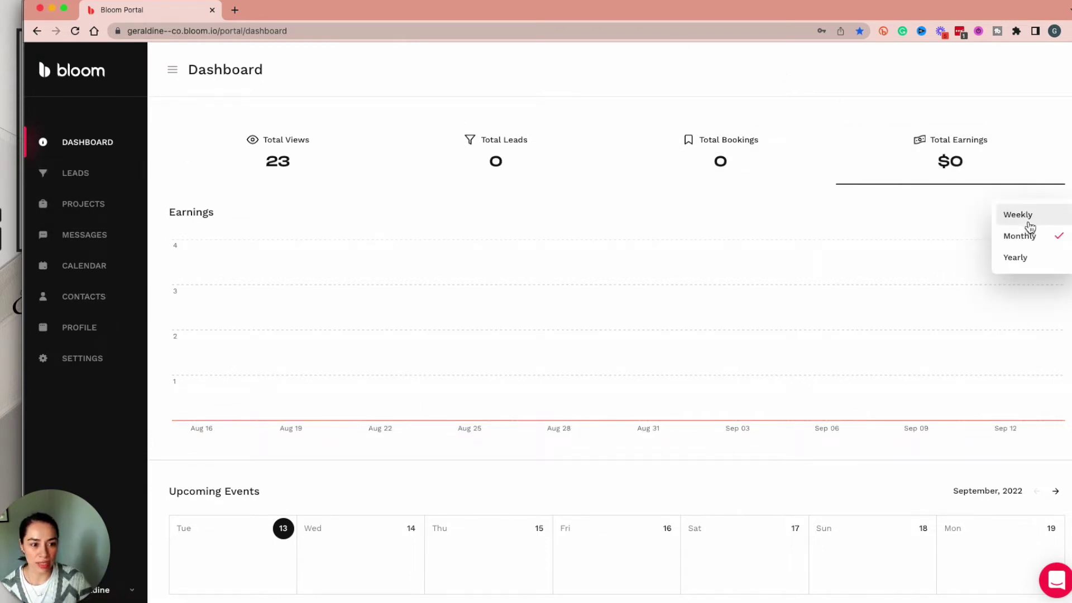
pyautogui.click(1029, 215)
pyautogui.click(1033, 215)
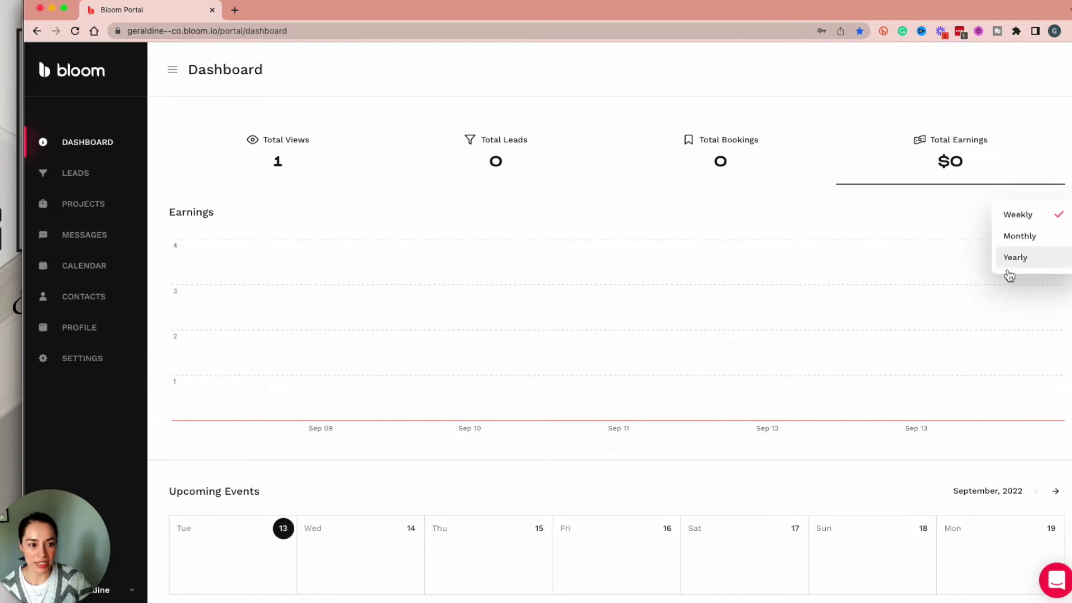
pyautogui.click(1015, 256)
pyautogui.scroll(-3, 479, 431)
pyautogui.scroll(-1, 479, 426)
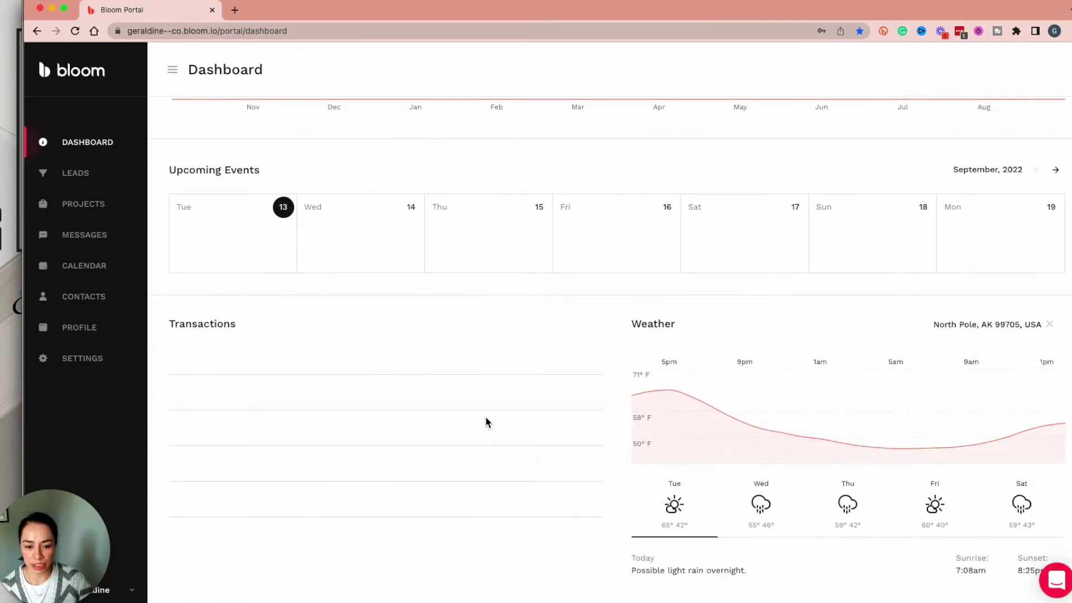
pyautogui.scroll(4, 486, 417)
pyautogui.click(76, 173)
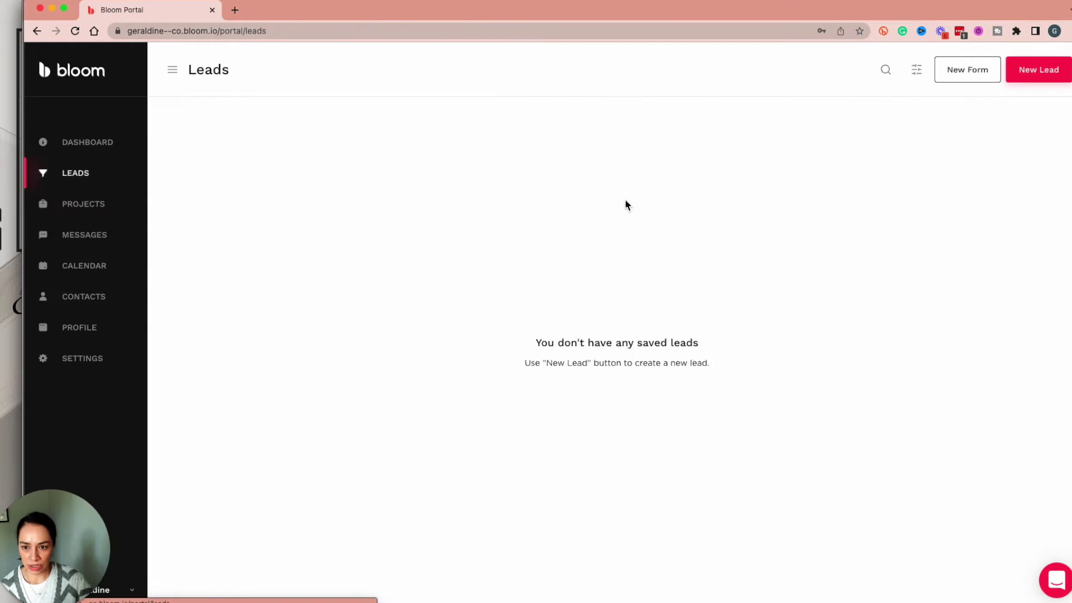
# Preview the New Lead form and its specialty options, then cancel without saving.
pyautogui.click(1031, 76)
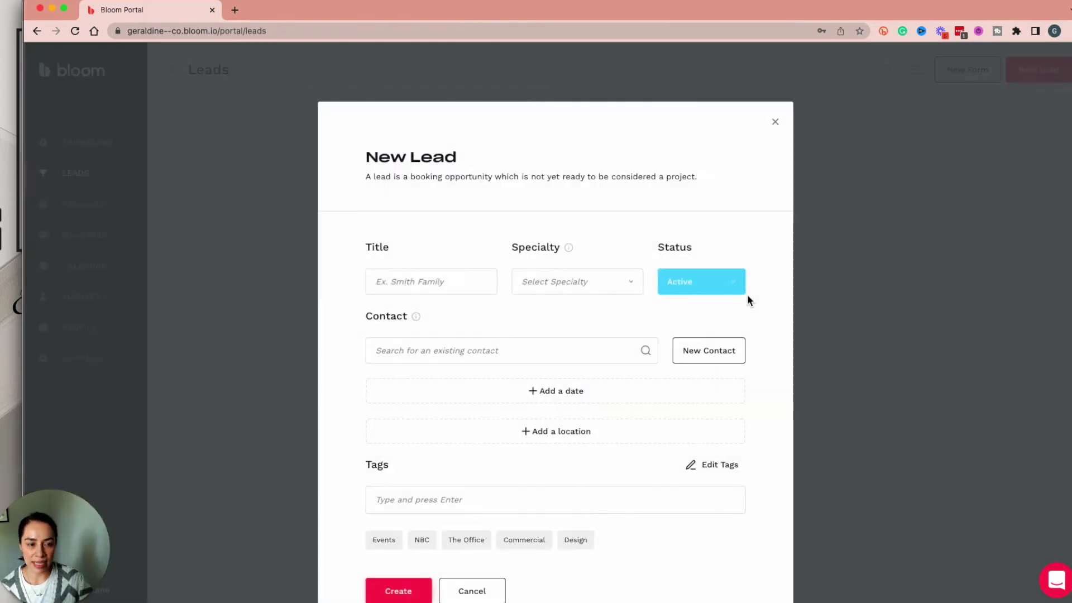
pyautogui.scroll(-2, 473, 306)
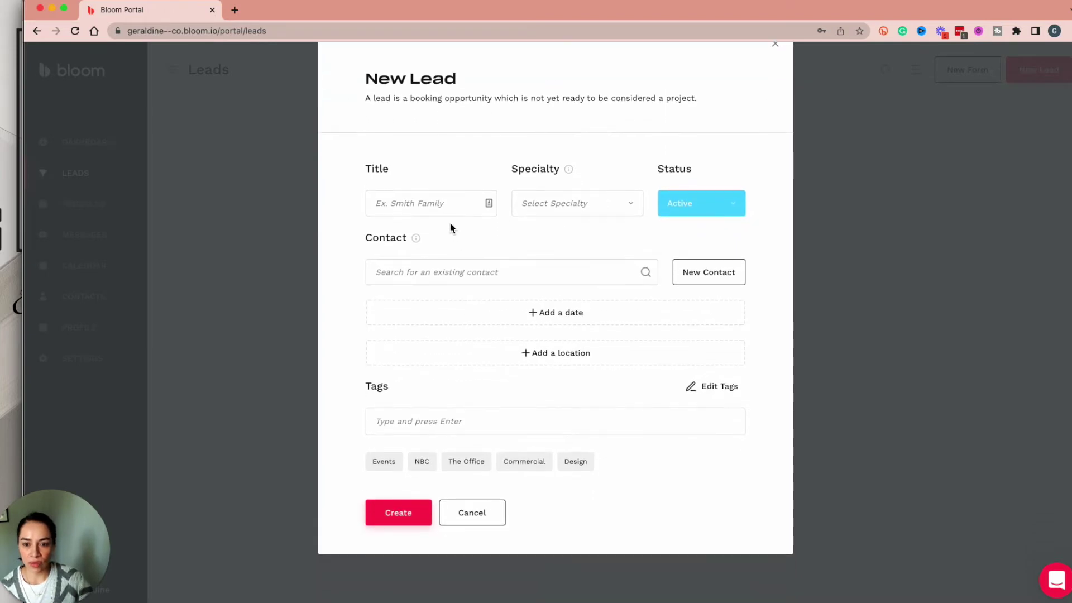
pyautogui.click(626, 212)
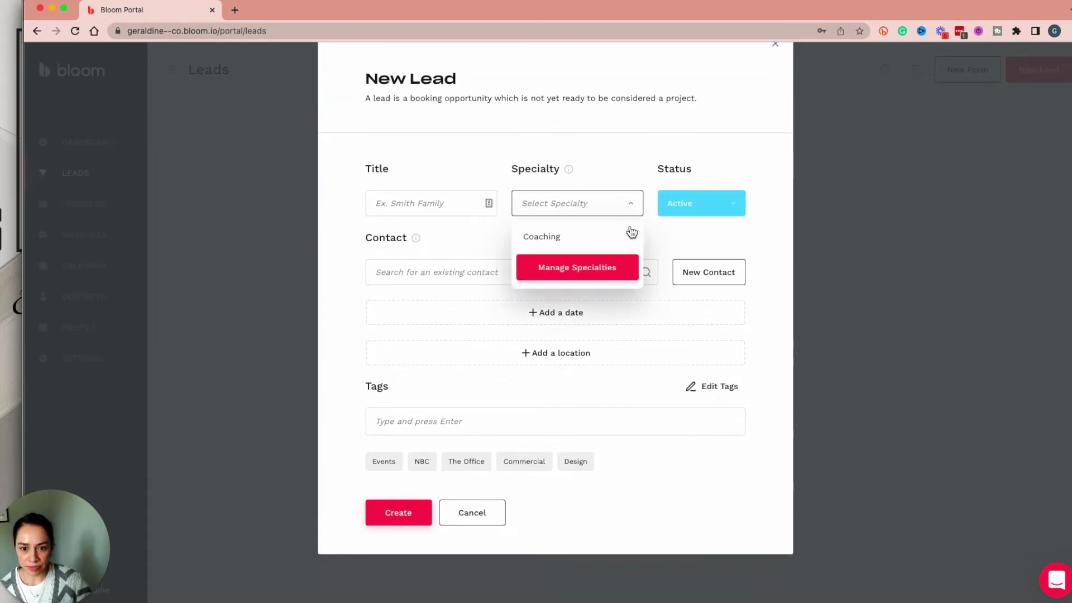
pyautogui.click(683, 244)
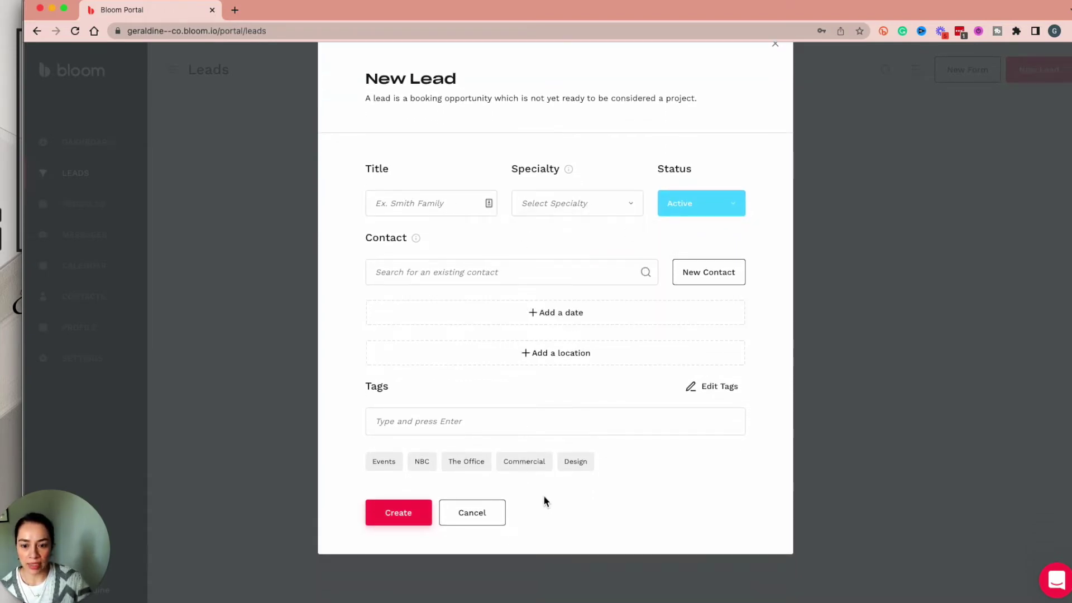
pyautogui.click(496, 522)
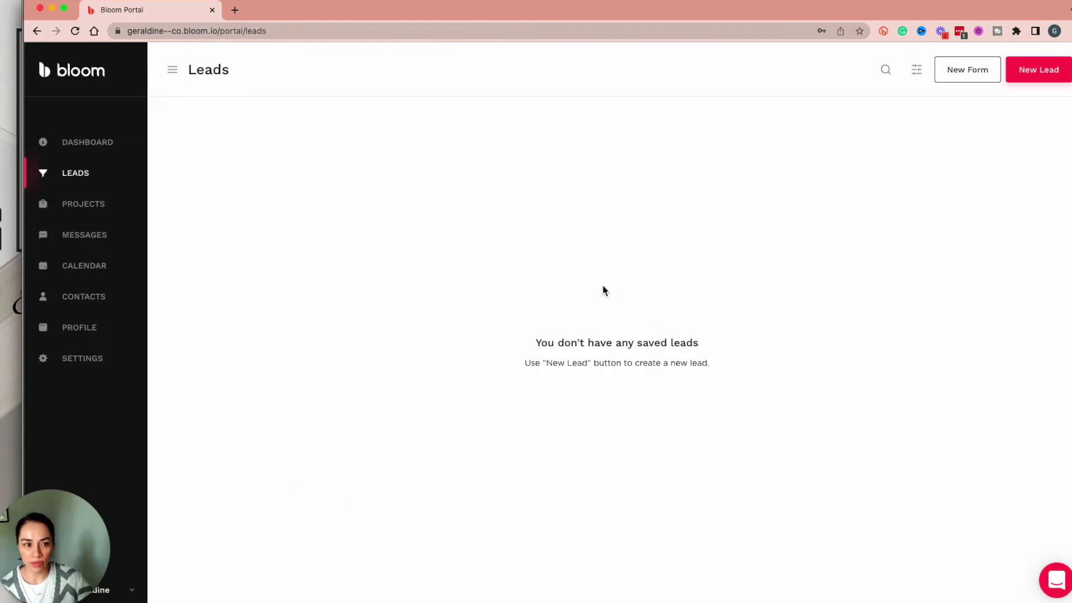
# Look over the available form types, then move on to the Projects page.
pyautogui.click(970, 76)
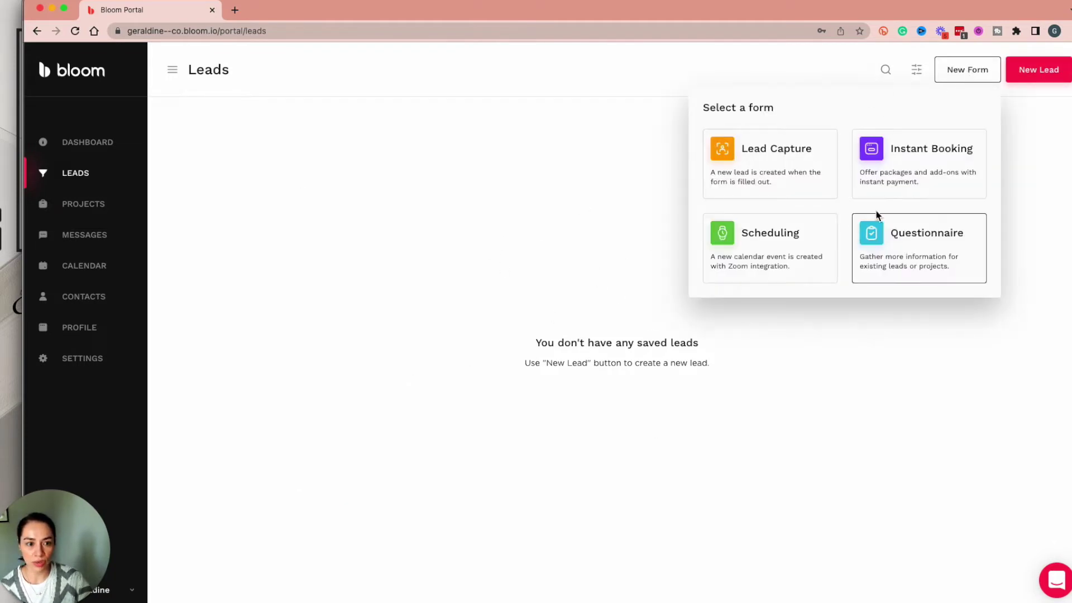
pyautogui.click(361, 183)
pyautogui.click(78, 210)
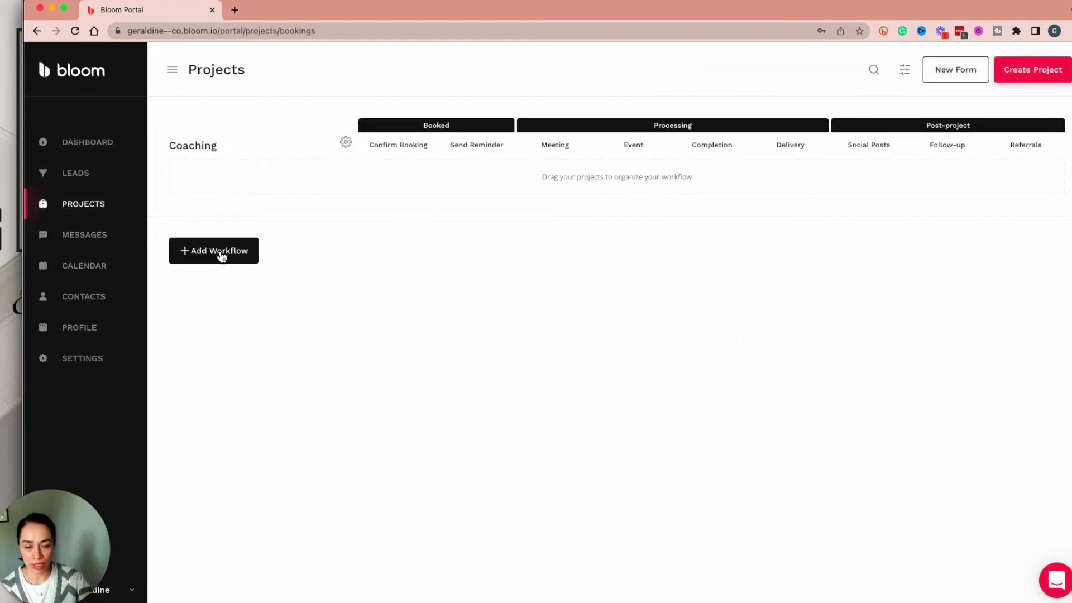
# Inspect the Create Project status and workflow options, then close it unsaved.
pyautogui.click(1029, 74)
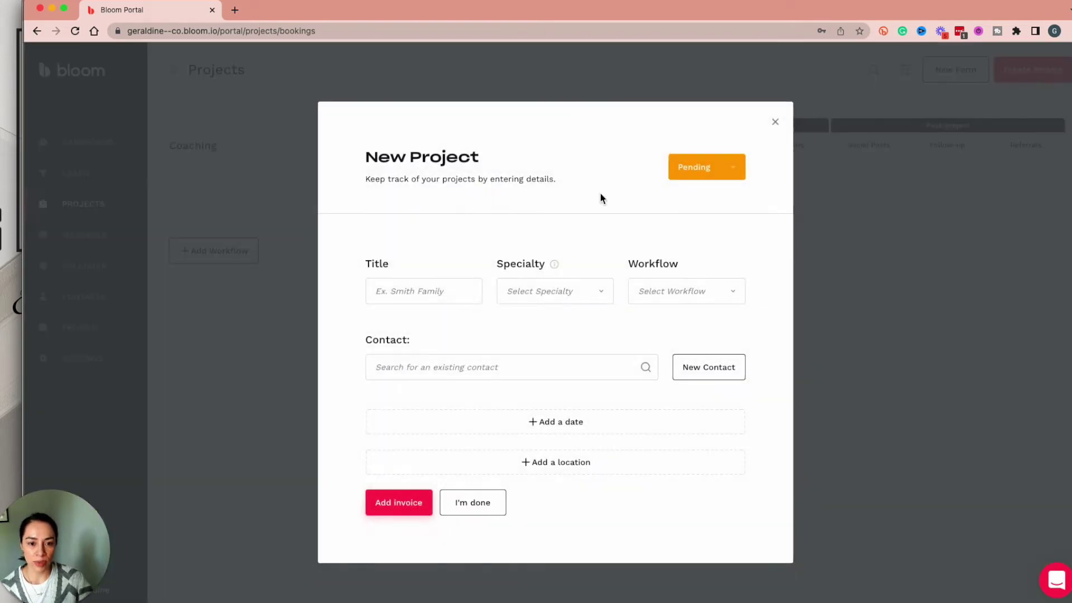
pyautogui.click(699, 174)
pyautogui.click(624, 145)
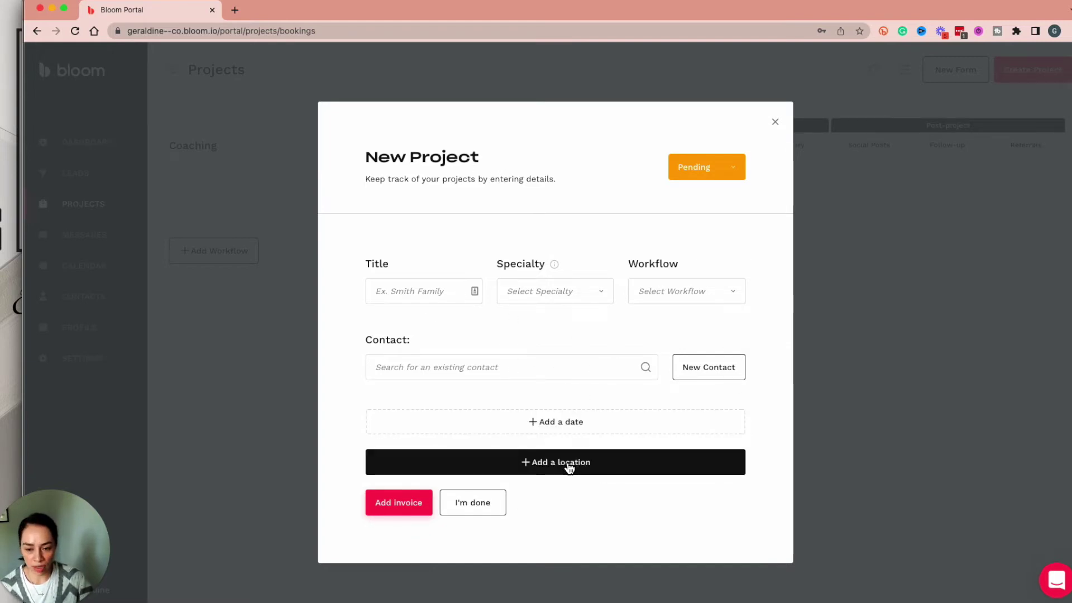
pyautogui.click(675, 295)
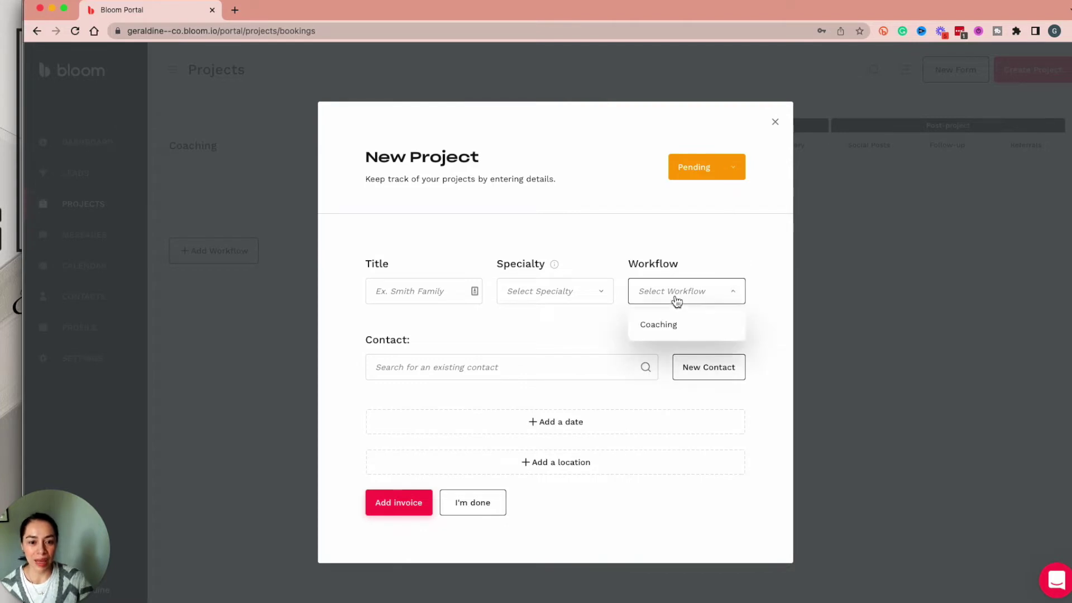
pyautogui.click(708, 171)
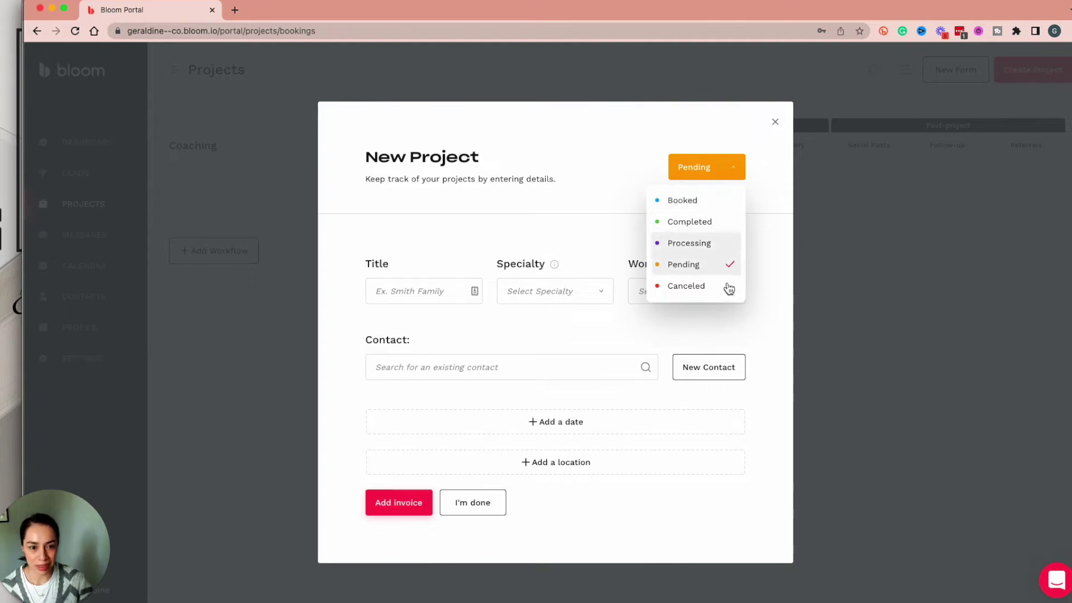
pyautogui.click(776, 121)
# Add a workflow row below Coaching and select the Group and Coaching name text.
pyautogui.click(210, 251)
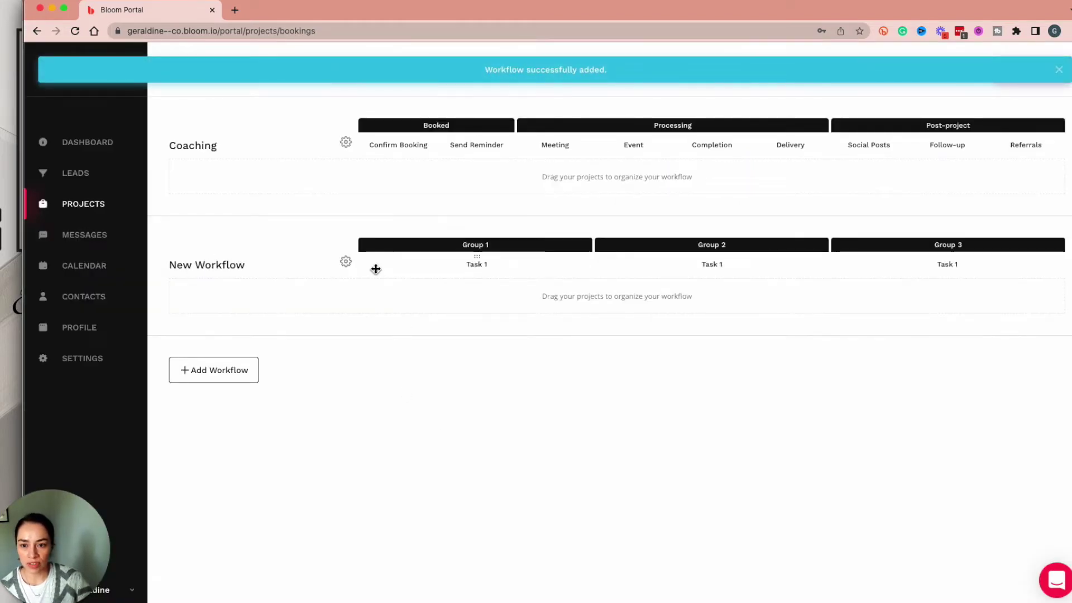
pyautogui.doubleClick(479, 246)
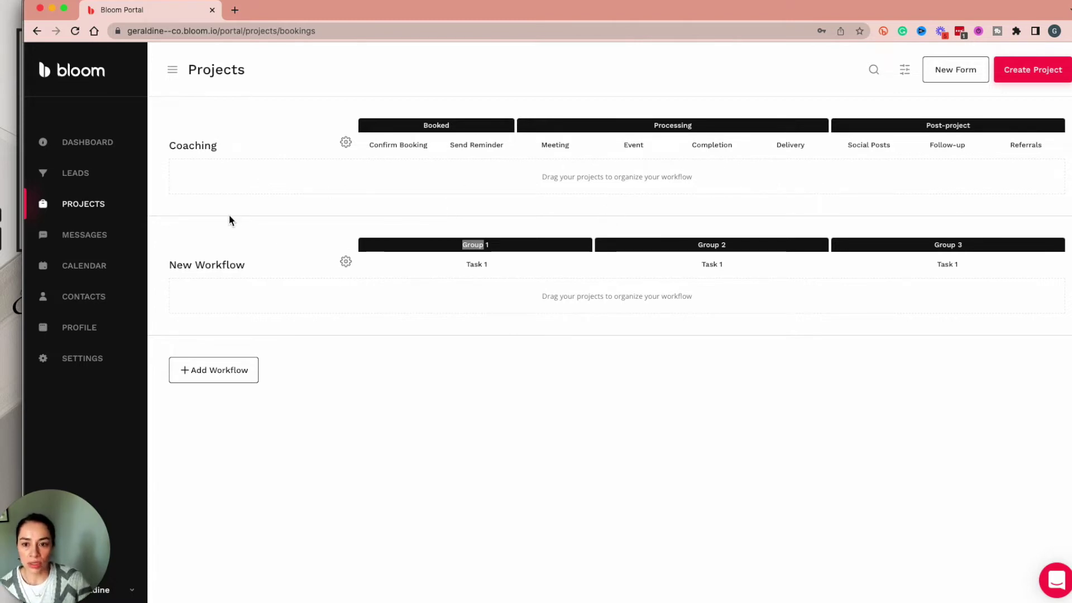
pyautogui.doubleClick(193, 145)
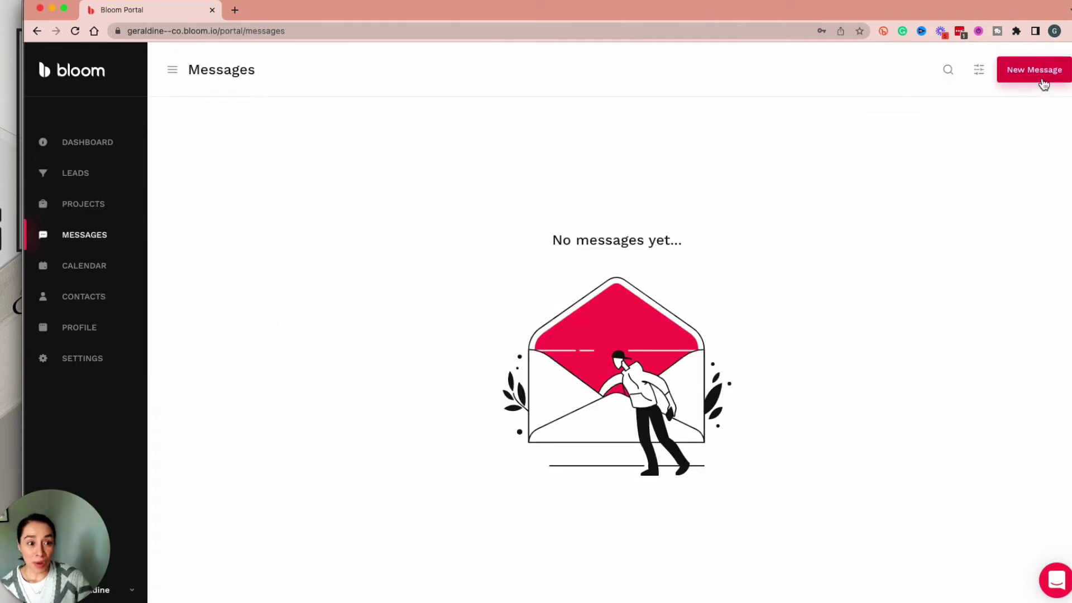
# Start a new message on the Messages page and discard it unsent.
pyautogui.click(1039, 74)
pyautogui.scroll(-3, 364, 335)
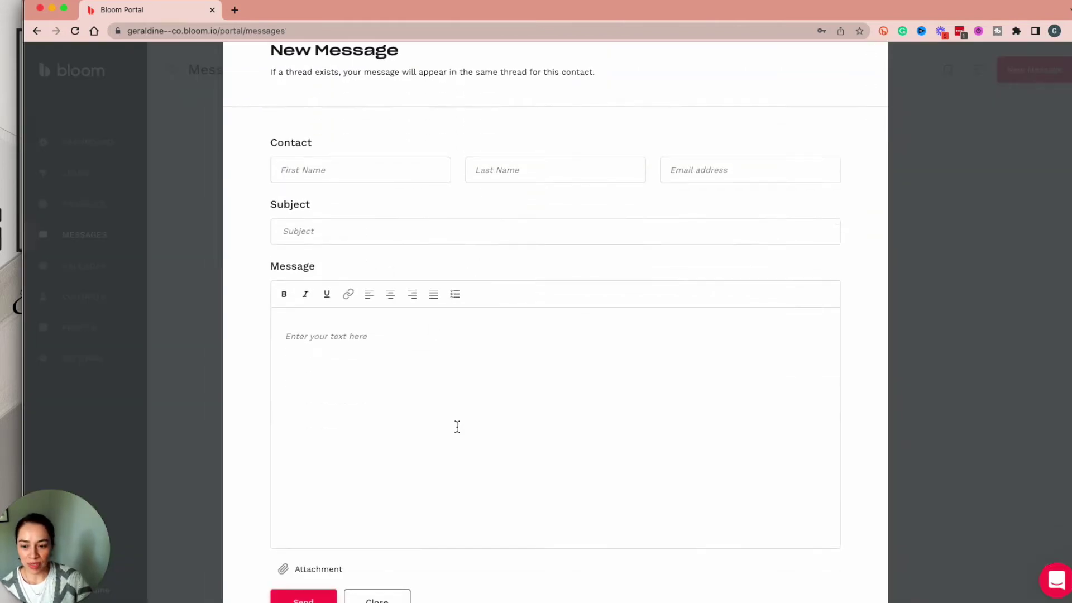
pyautogui.scroll(3, 455, 426)
pyautogui.click(870, 122)
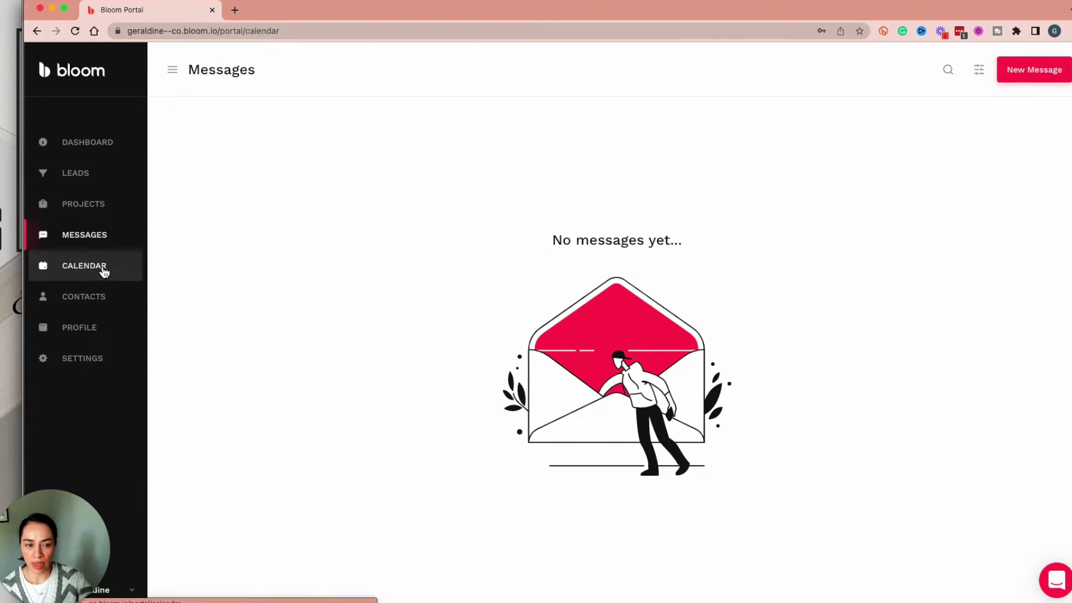
pyautogui.click(103, 270)
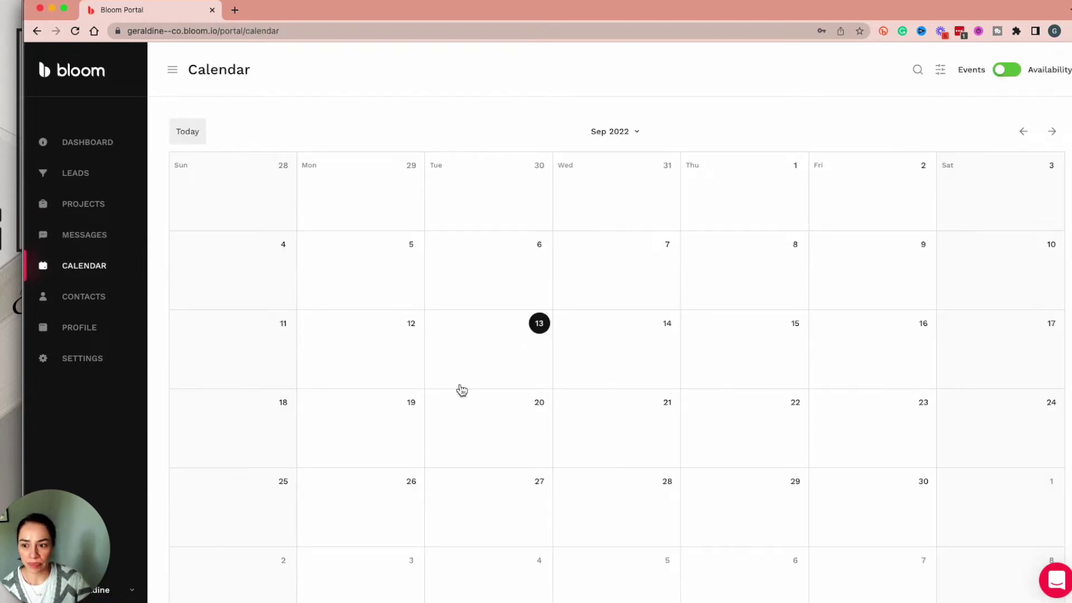
pyautogui.scroll(-1, 462, 390)
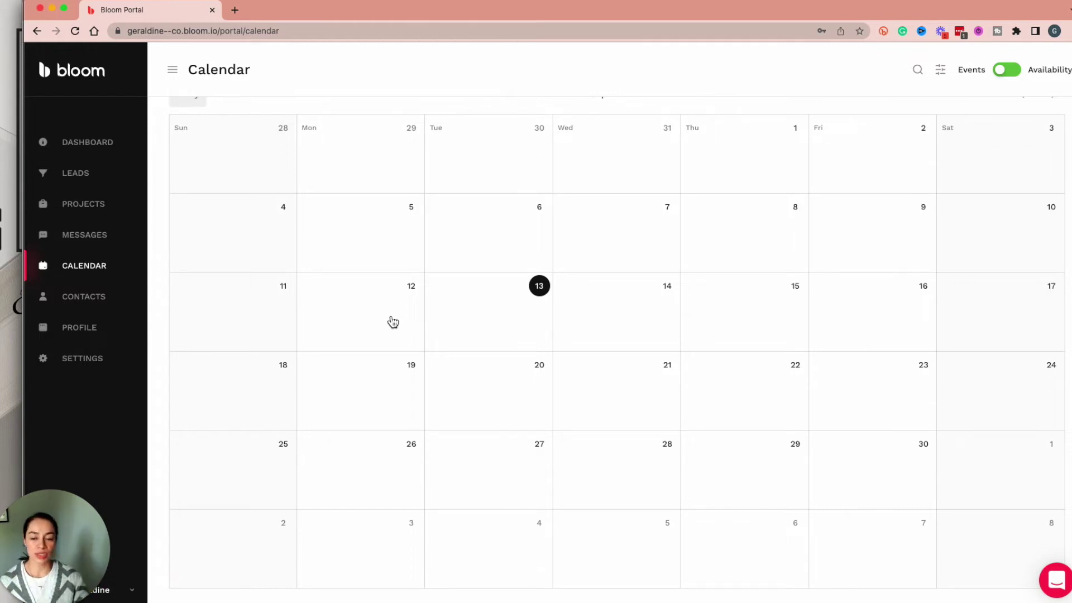
# Check the Availability hours, return to Events, then view the empty Contacts list.
pyautogui.click(1019, 75)
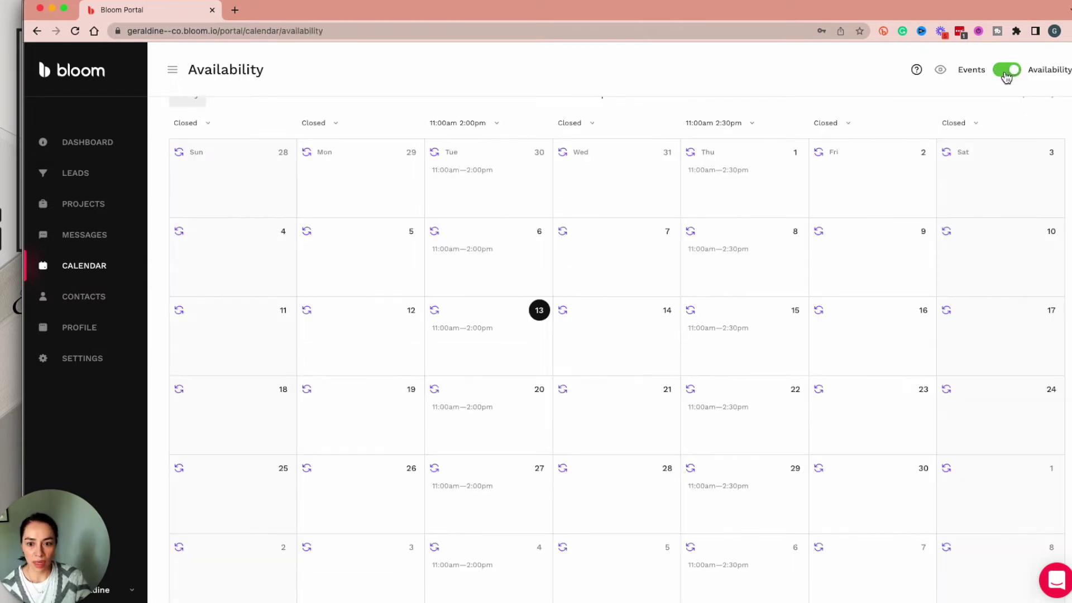
pyautogui.click(1007, 71)
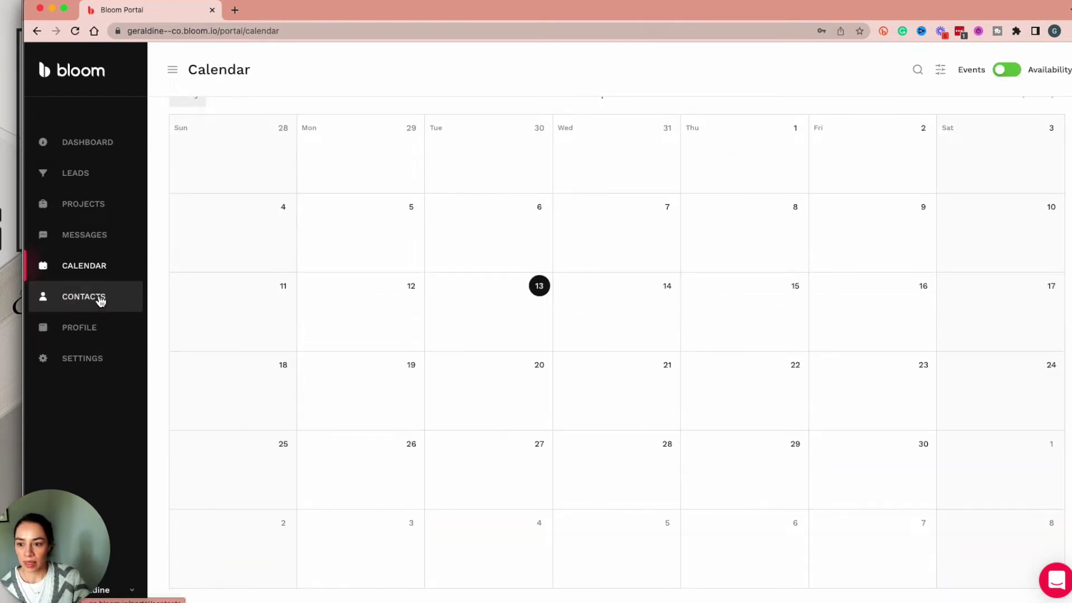
pyautogui.scroll(1, 400, 311)
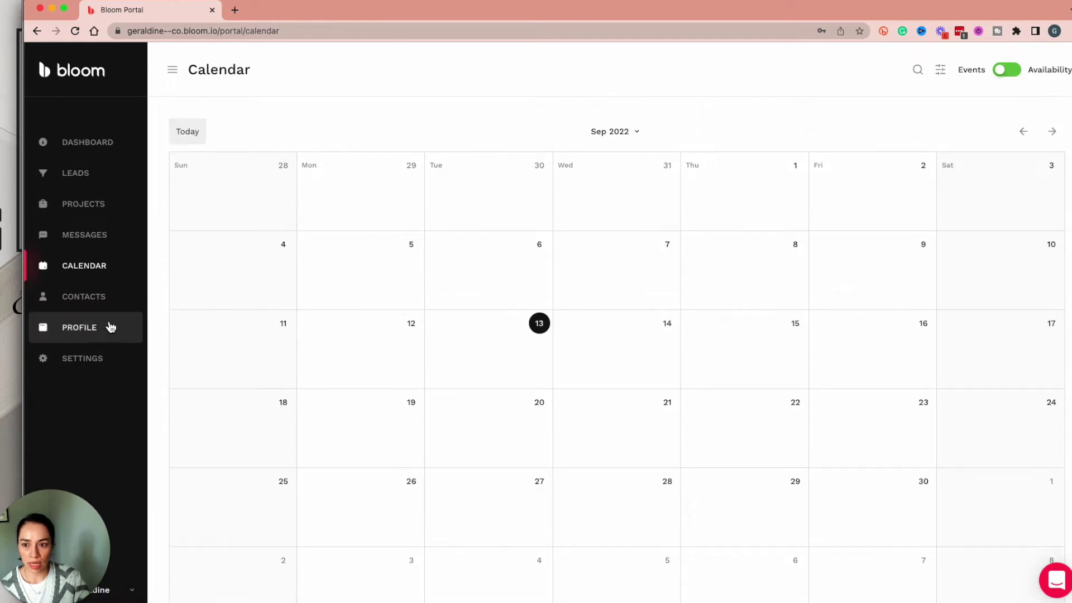
pyautogui.click(106, 304)
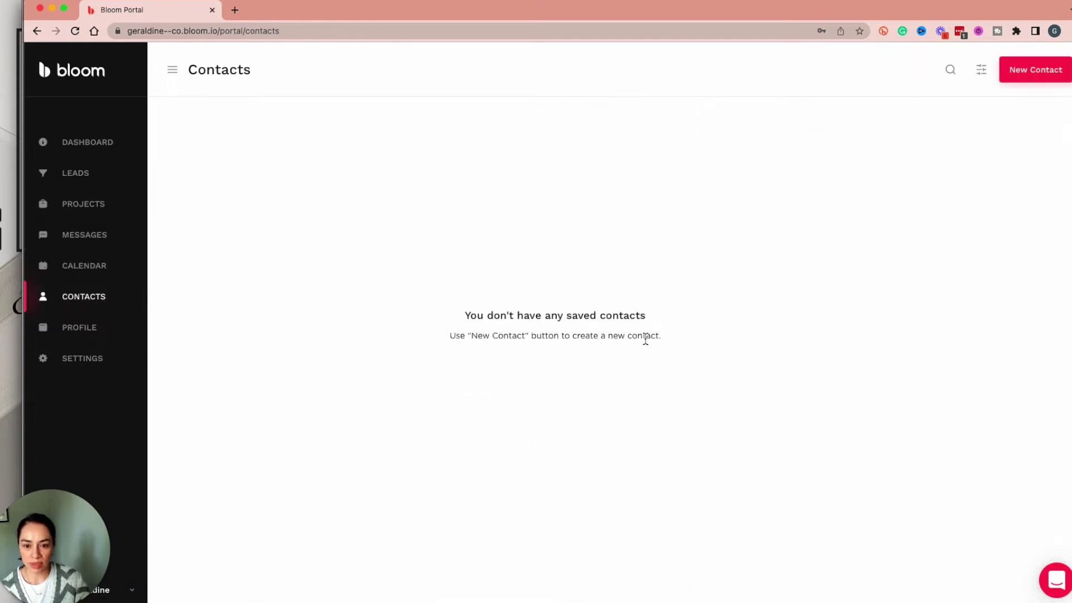
pyautogui.click(79, 328)
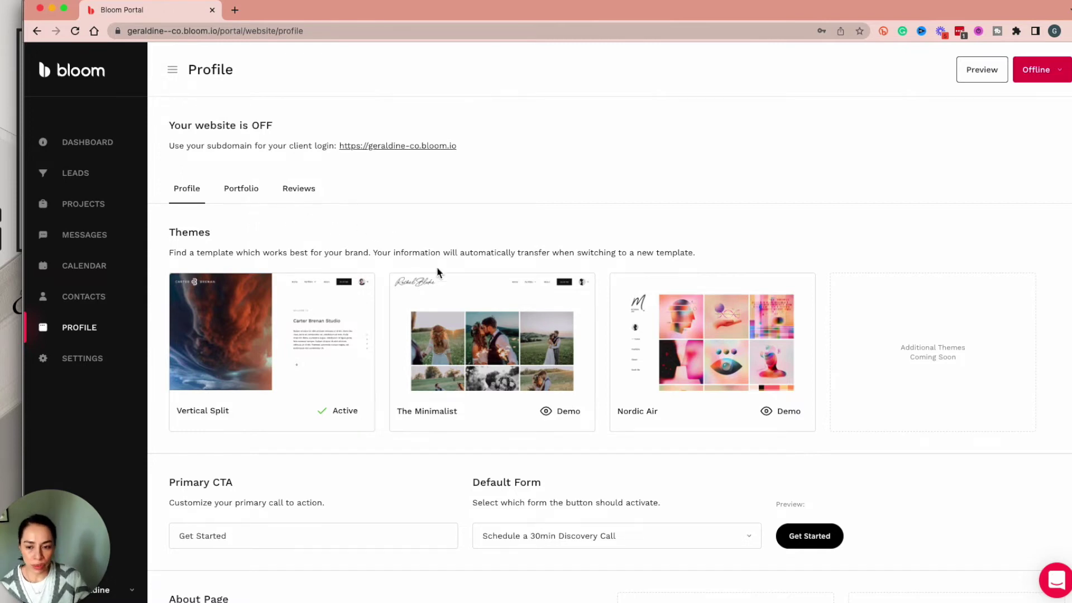
pyautogui.scroll(-5, 443, 335)
pyautogui.scroll(2, 508, 268)
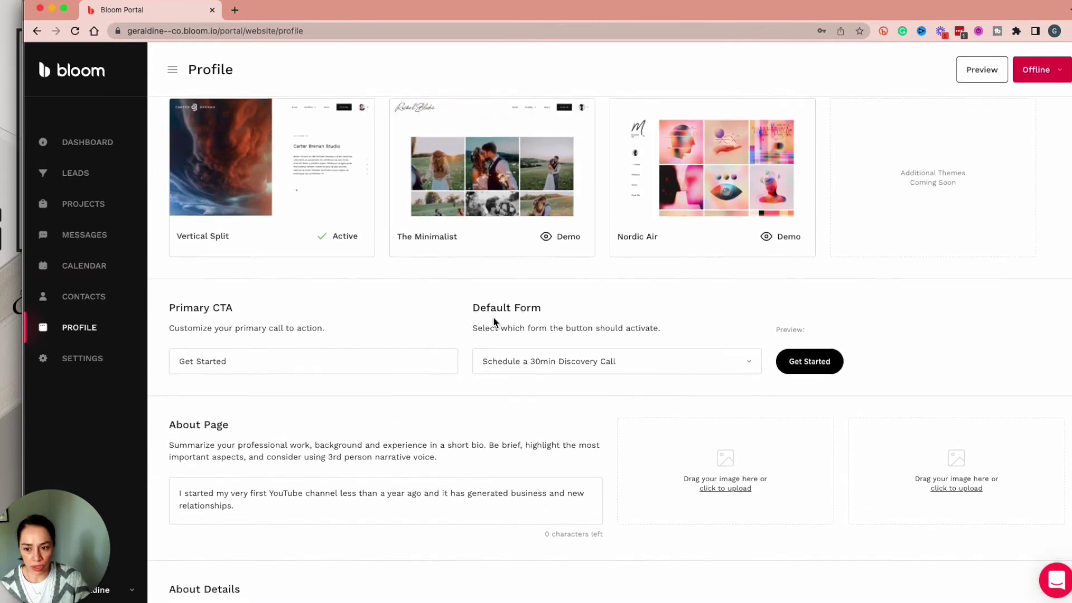
pyautogui.scroll(-2, 494, 321)
pyautogui.scroll(3, 490, 322)
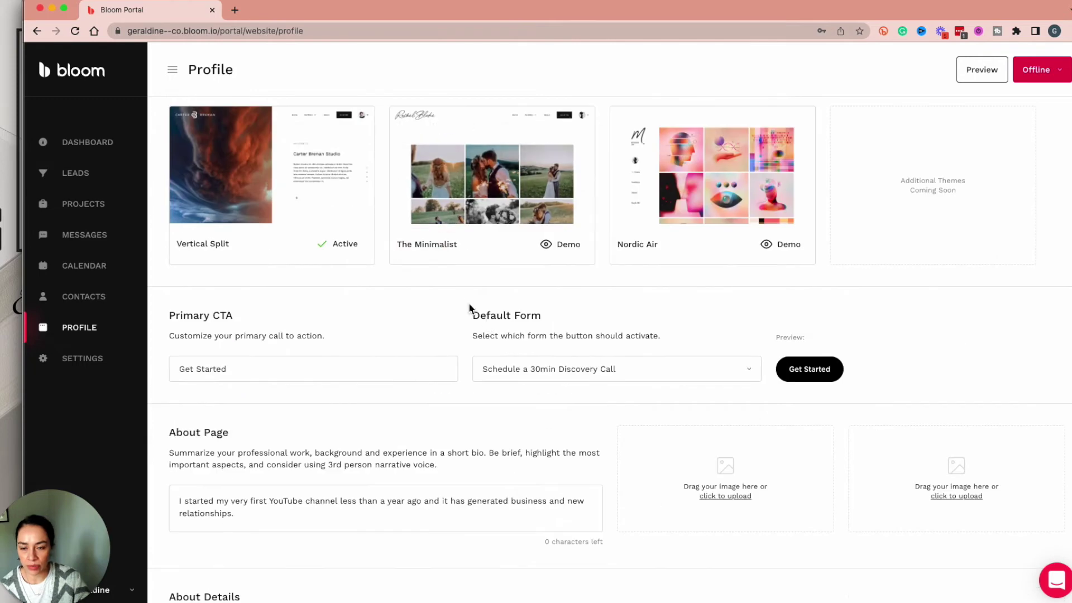
pyautogui.scroll(3, 469, 309)
pyautogui.scroll(1, 450, 341)
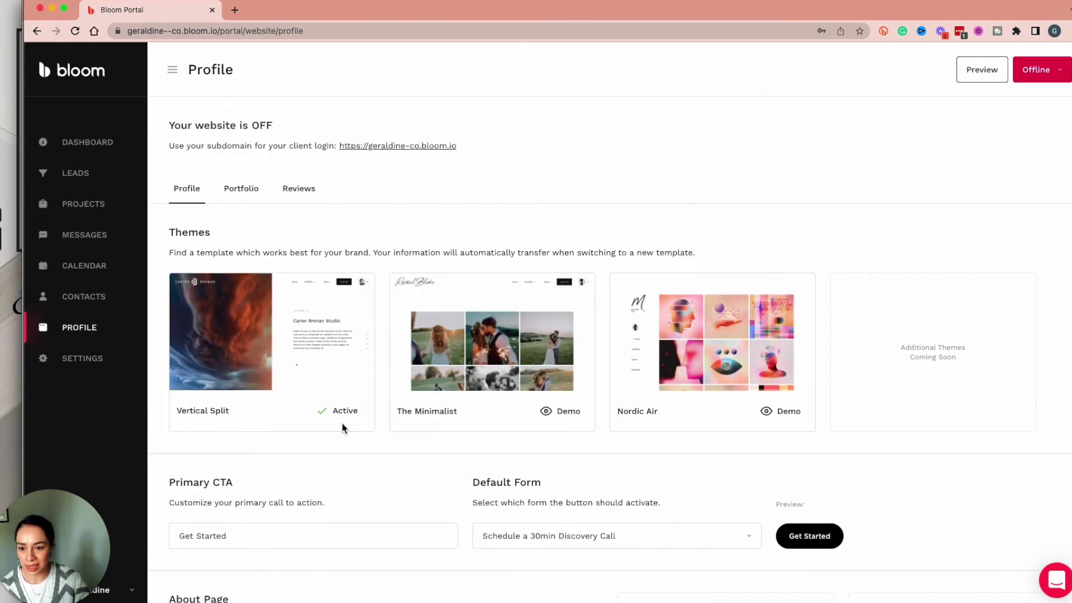
# View the Portfolio tab and the empty Reviews tab, then return to Profile.
pyautogui.click(241, 187)
pyautogui.click(299, 189)
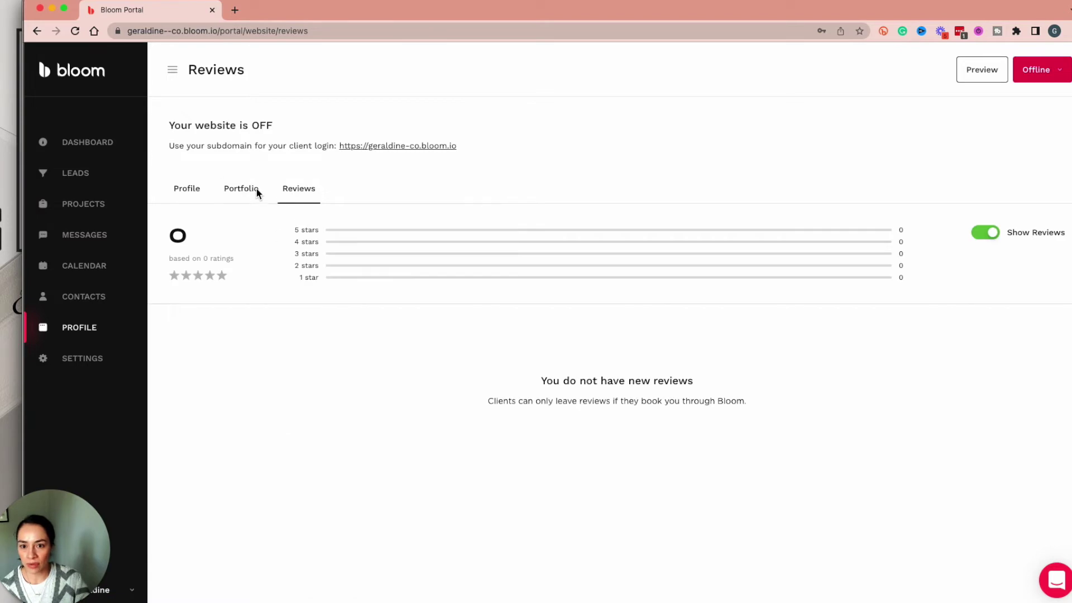
pyautogui.click(188, 191)
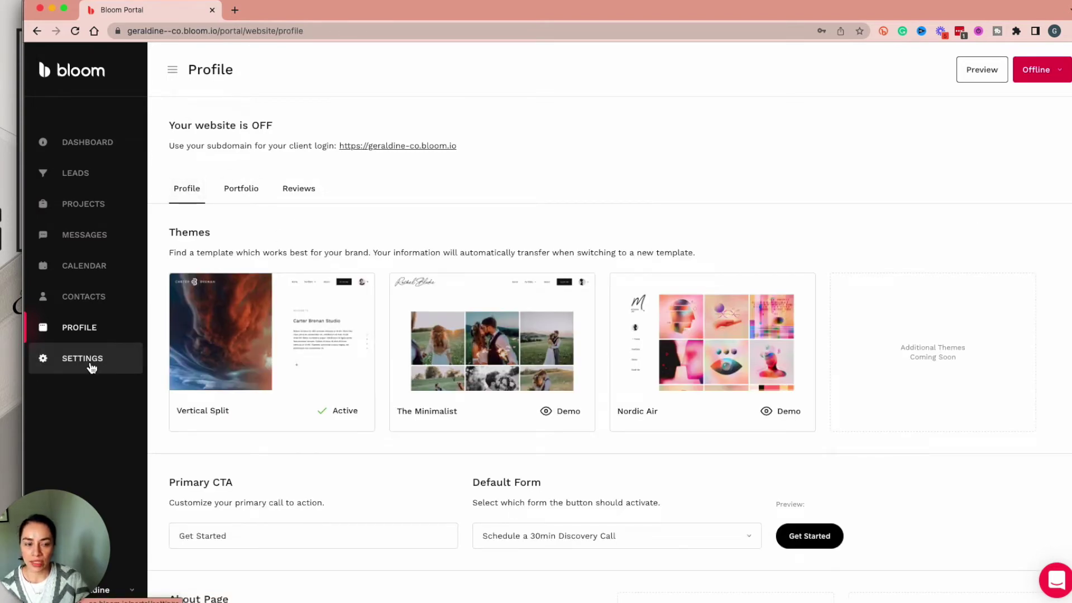
# View the Account, Subscription plan and Branding settings.
pyautogui.click(91, 367)
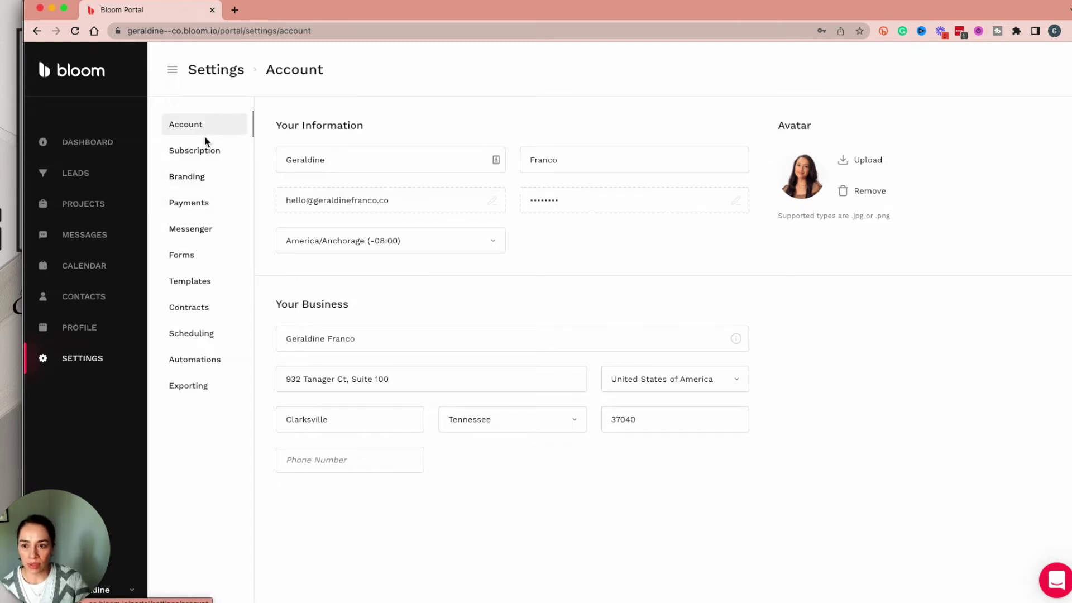
pyautogui.click(216, 158)
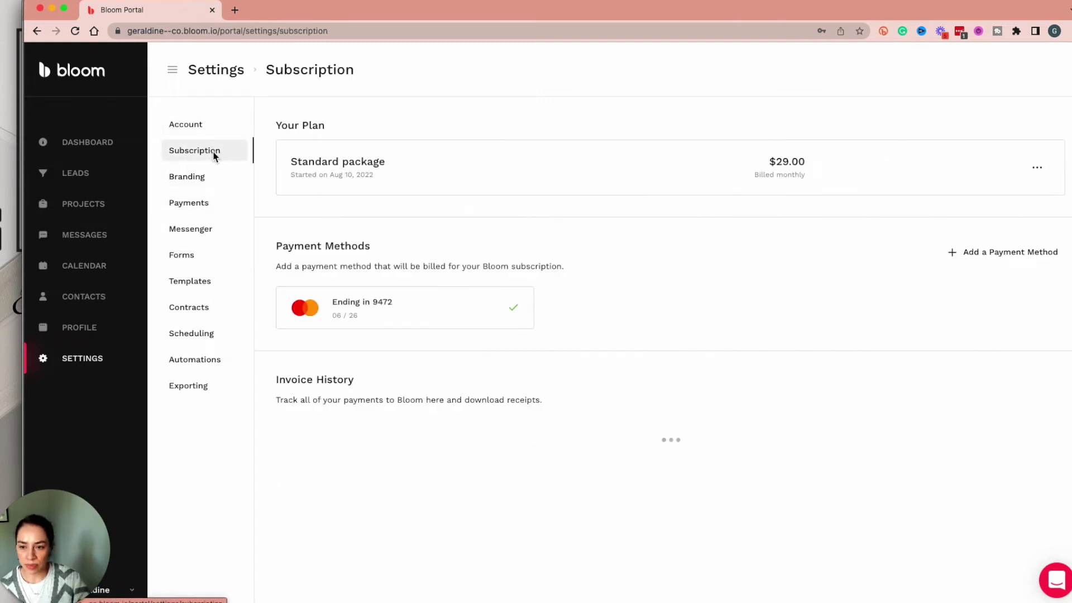
pyautogui.click(206, 184)
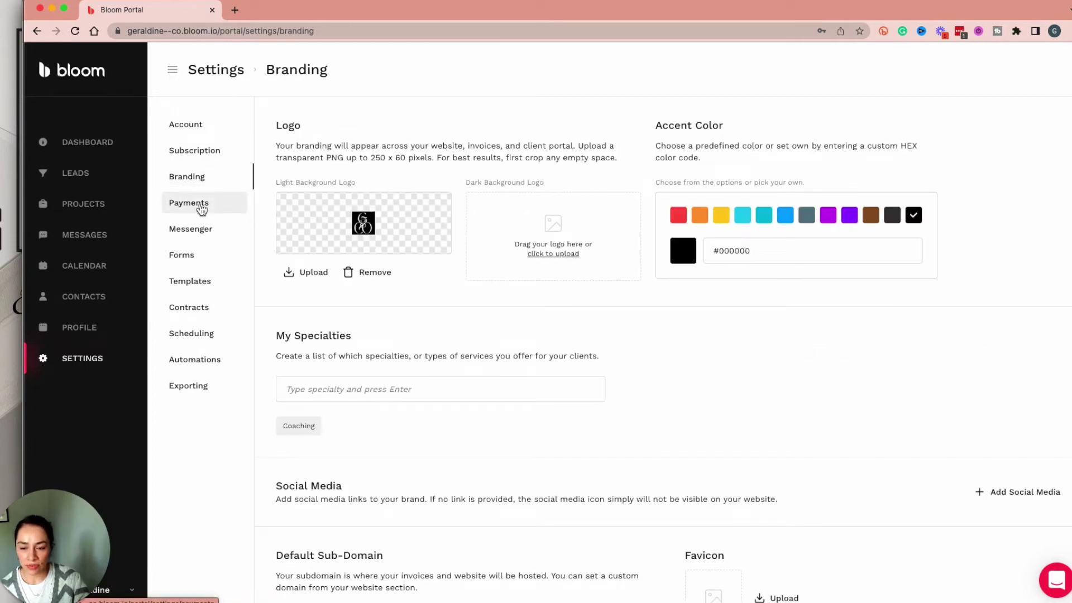
pyautogui.scroll(-2, 478, 350)
pyautogui.scroll(-6, 474, 344)
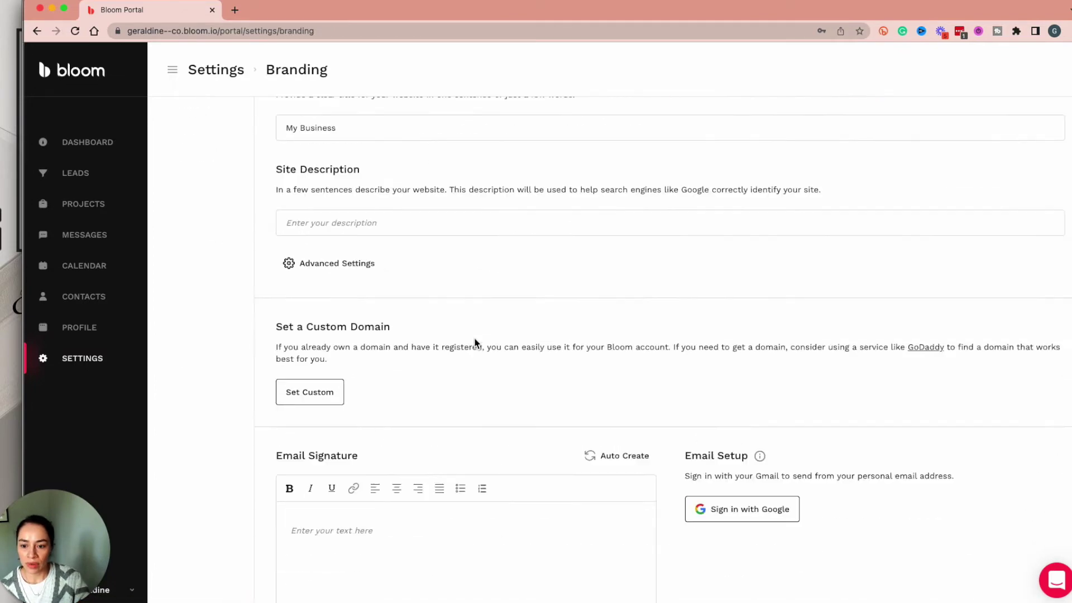
pyautogui.scroll(-2, 475, 344)
pyautogui.scroll(-1, 460, 329)
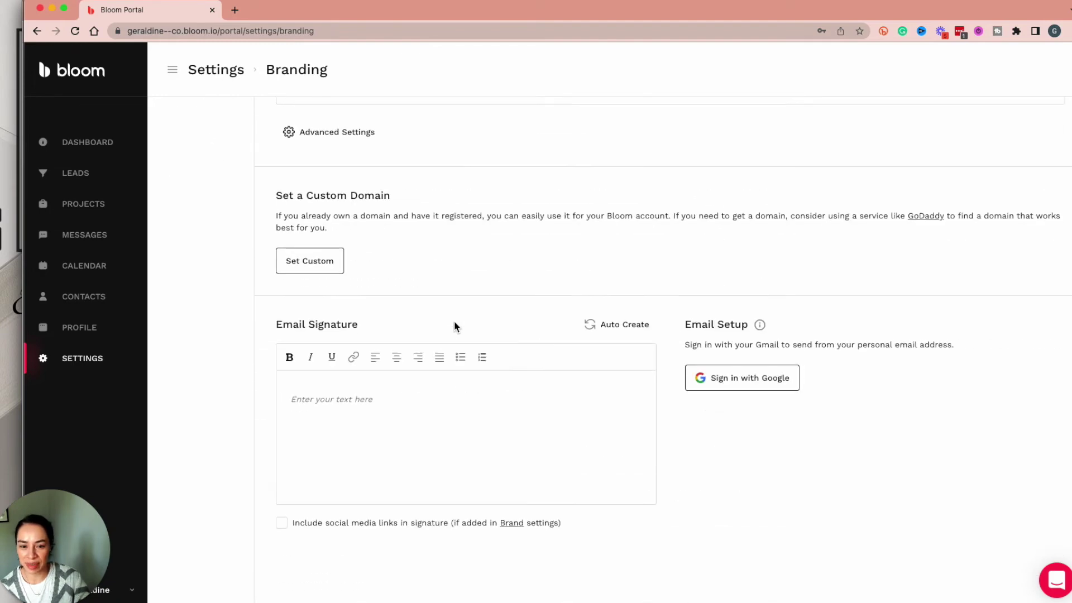
pyautogui.scroll(3, 337, 253)
pyautogui.scroll(5, 338, 251)
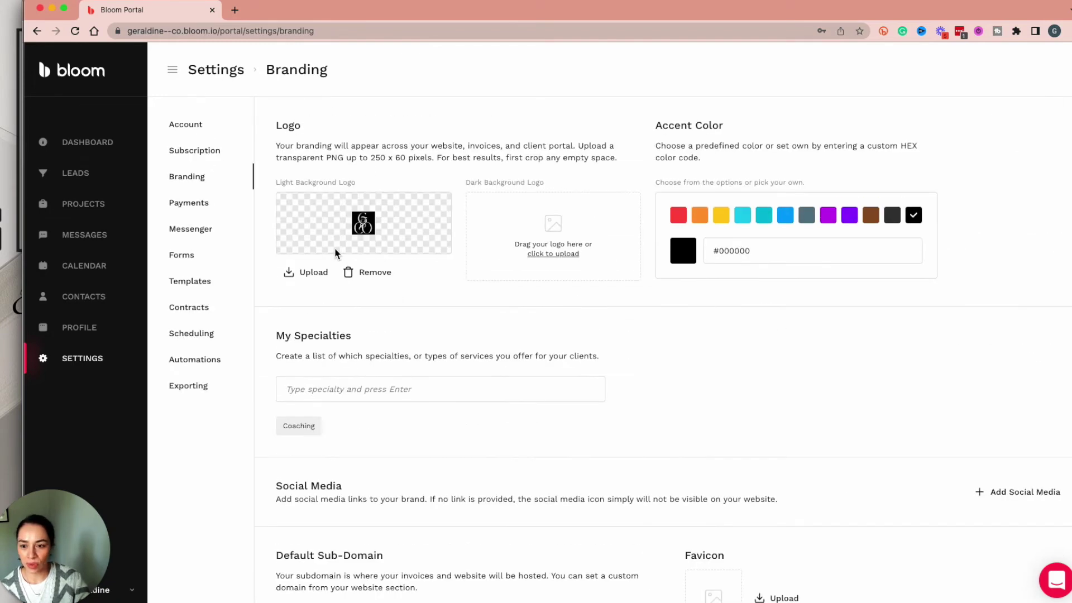
# View the Payments and Messenger settings, then open the Forms list.
pyautogui.click(187, 206)
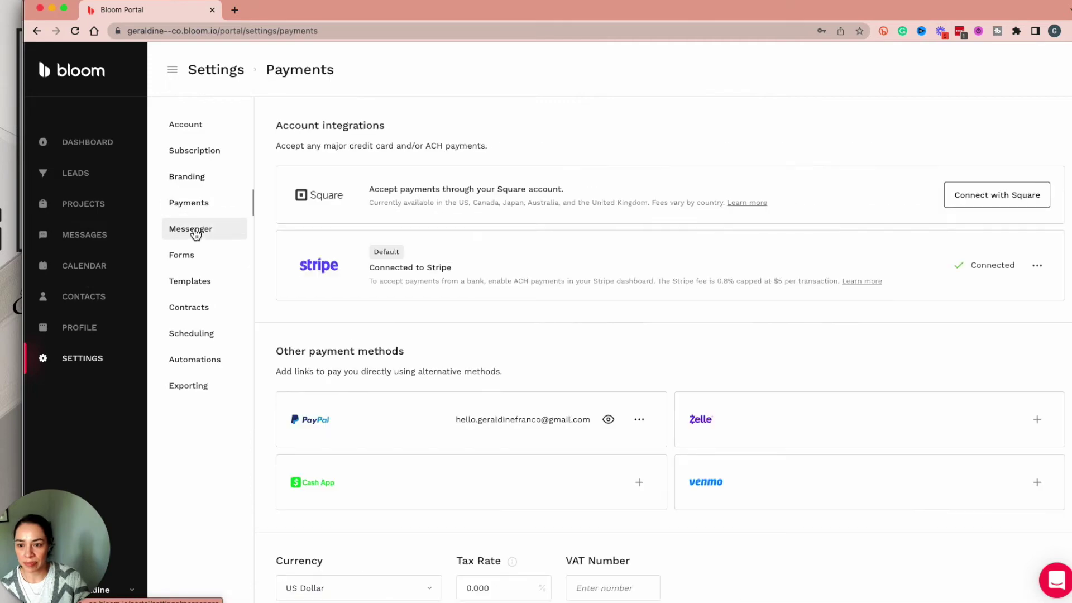
pyautogui.click(192, 229)
pyautogui.scroll(-3, 590, 322)
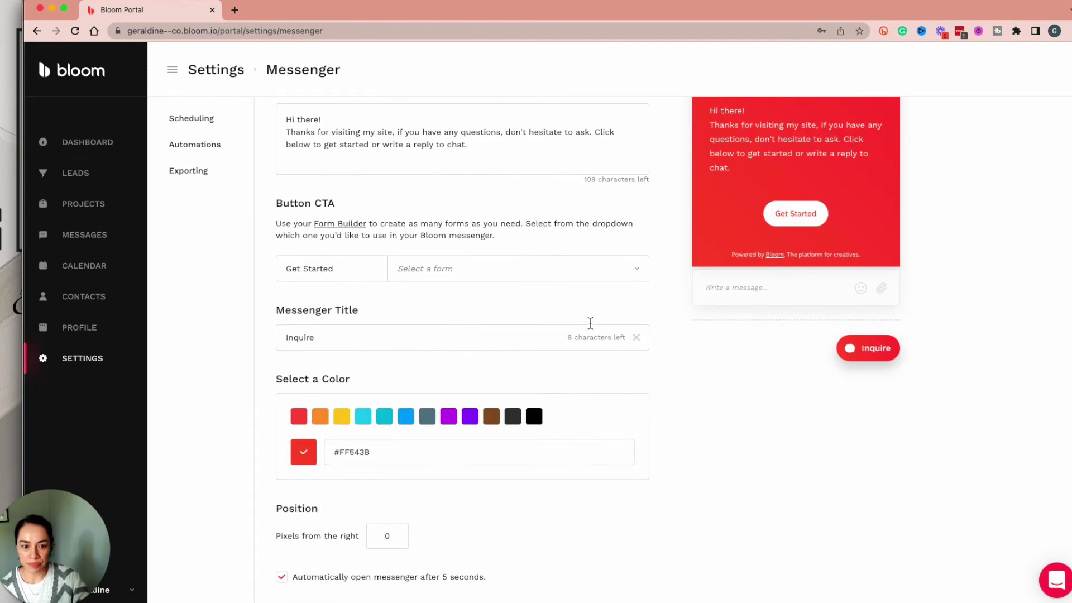
pyautogui.scroll(3, 619, 337)
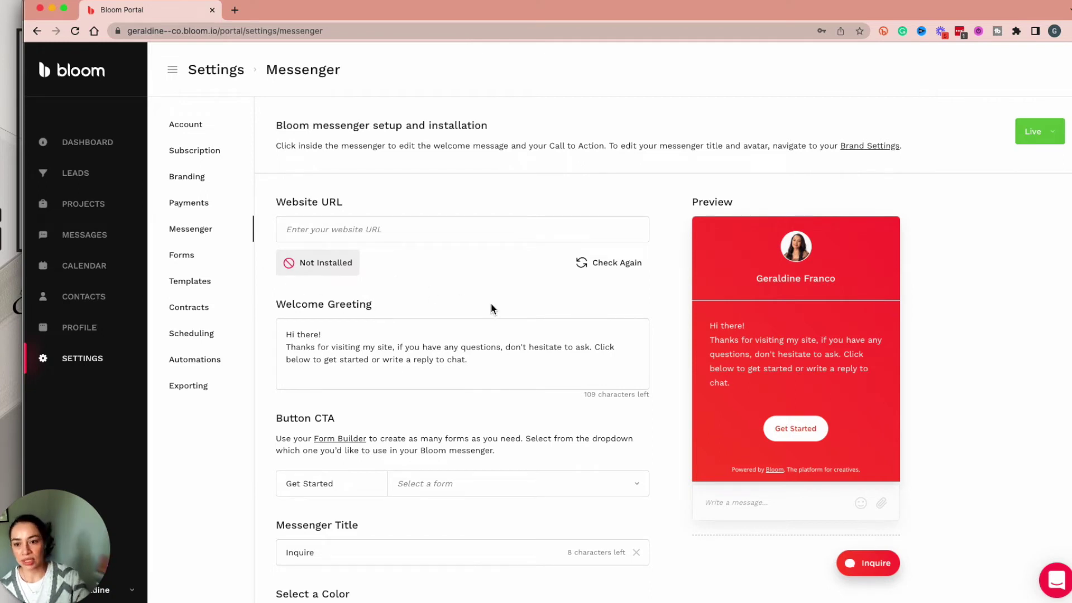
pyautogui.click(199, 255)
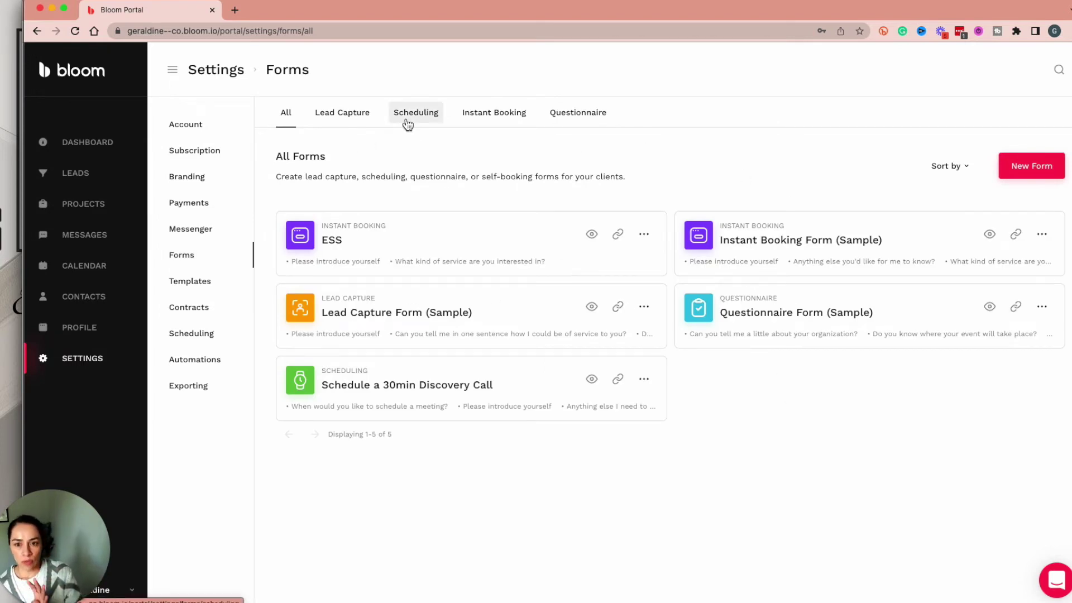
# Filter forms to Lead Capture and preview the sample form in English in a new tab.
pyautogui.click(341, 113)
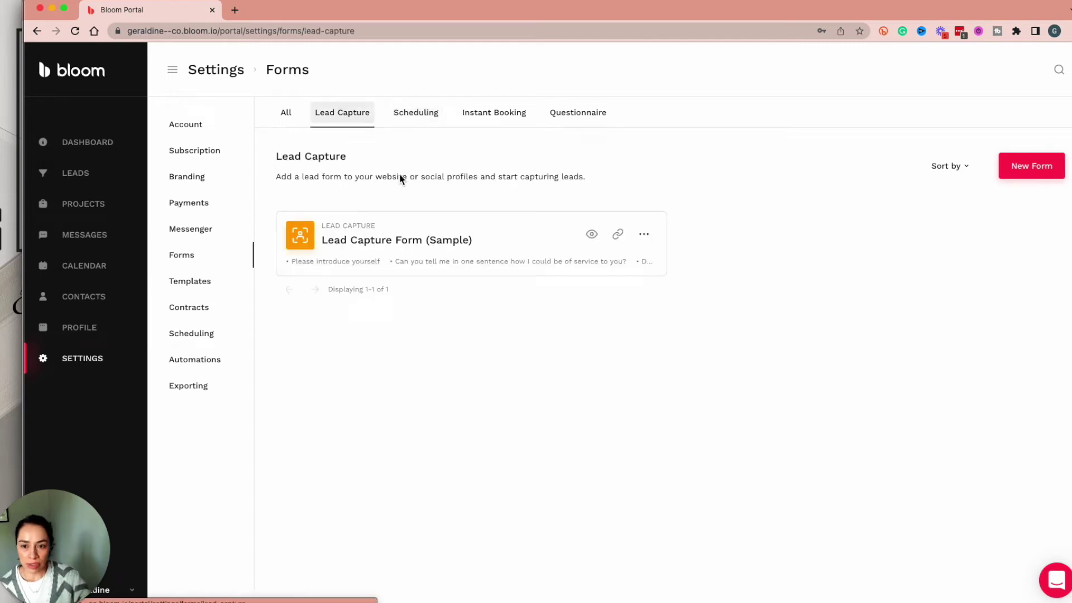
pyautogui.click(591, 234)
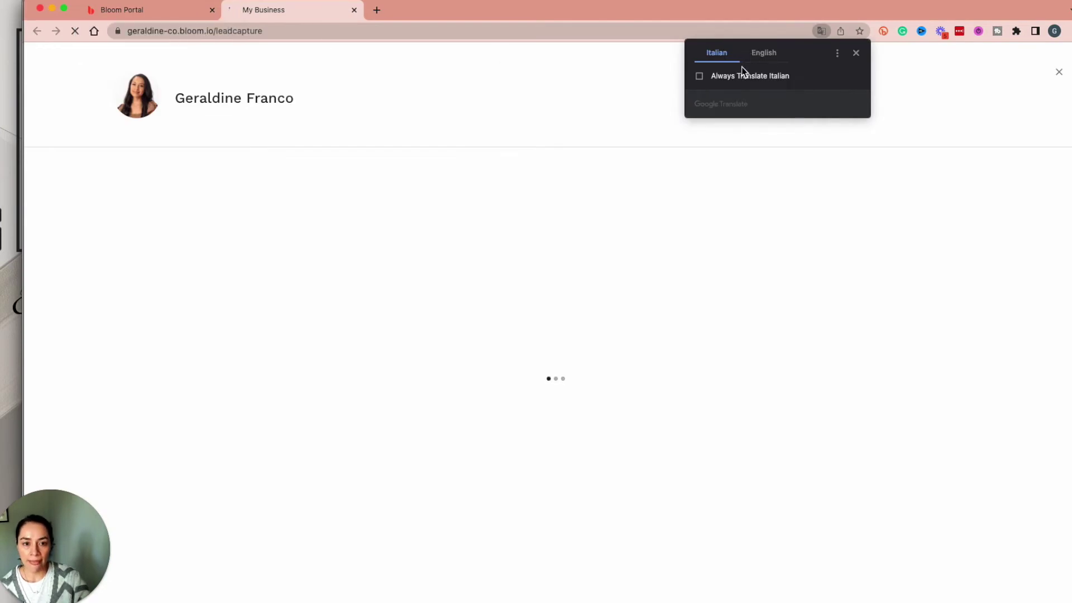
pyautogui.click(765, 57)
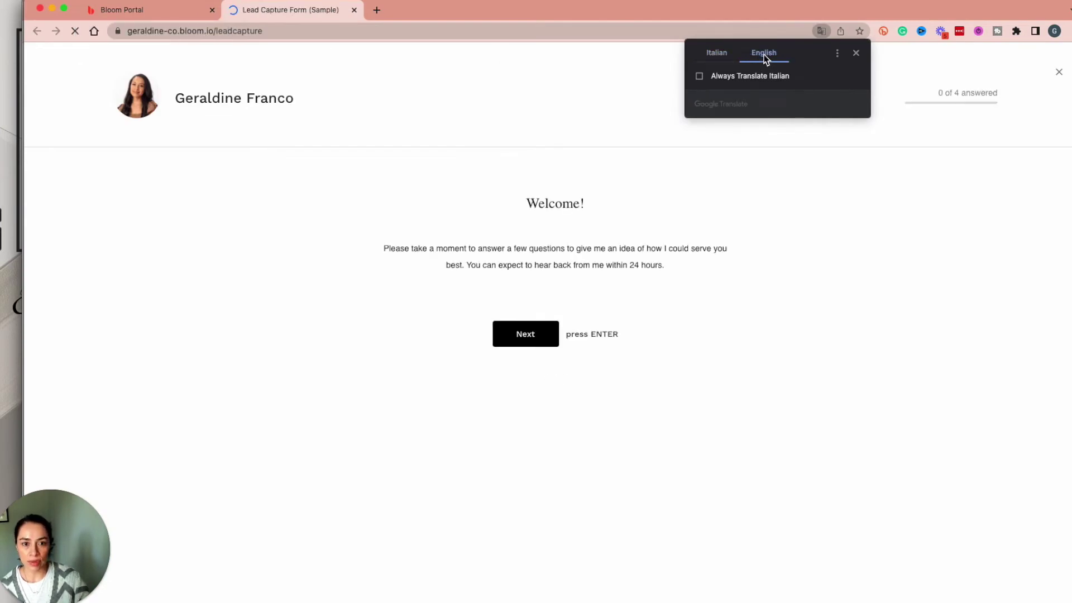
pyautogui.press('Return')
pyautogui.click(192, 14)
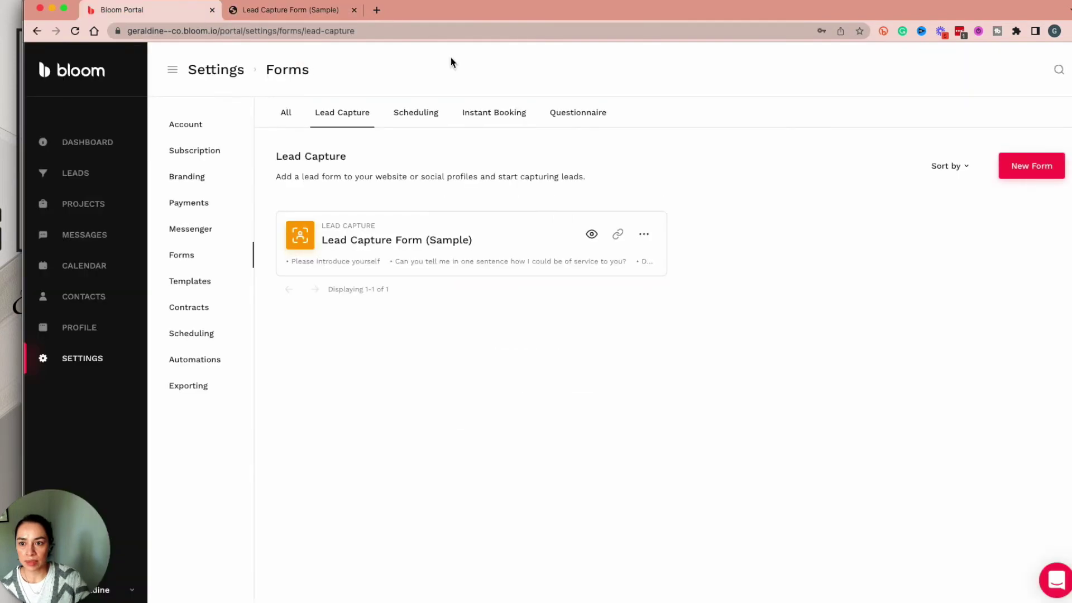
pyautogui.click(420, 117)
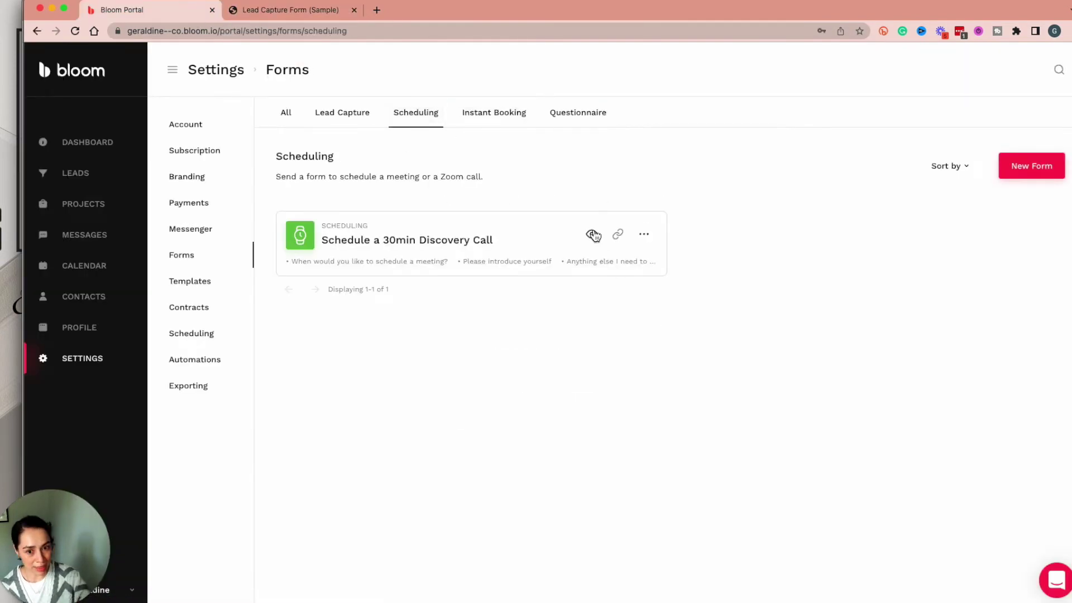
# Try the discovery call form with a 12:00 pm slot, then filter forms to Instant Booking.
pyautogui.click(592, 234)
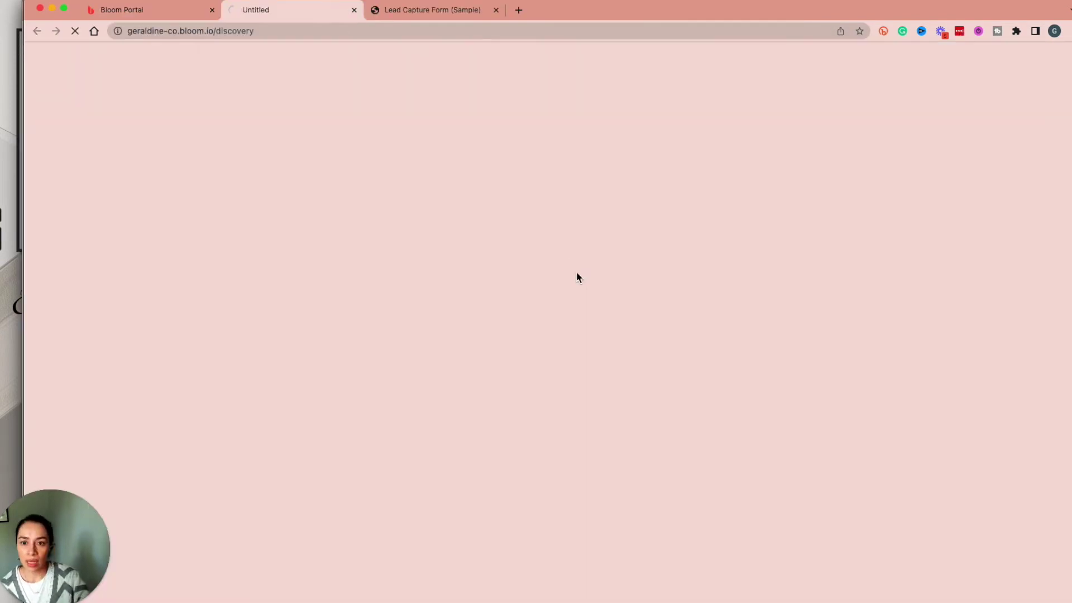
pyautogui.click(497, 10)
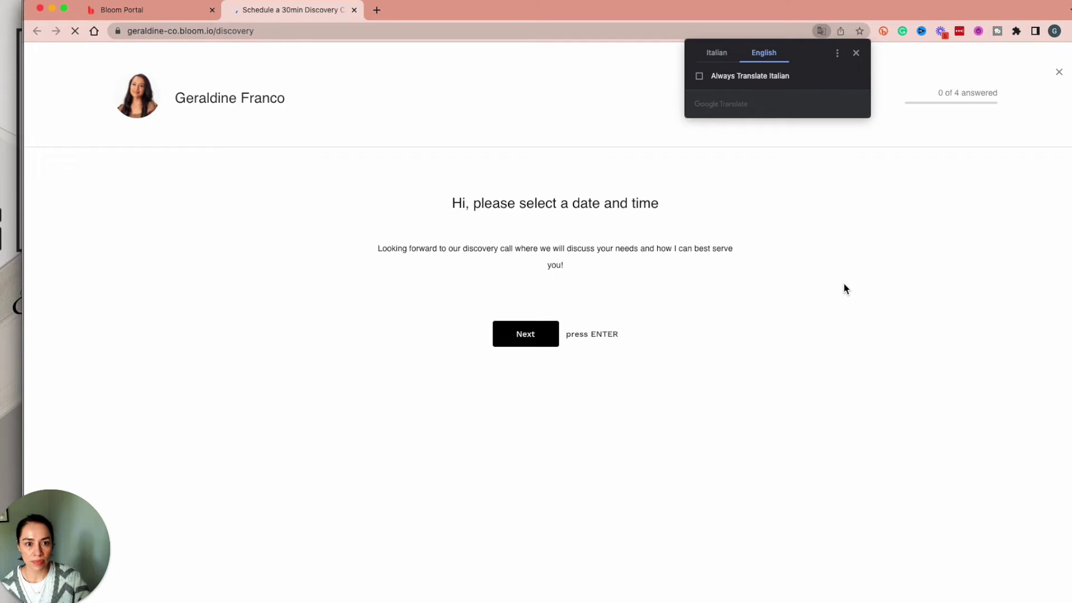
pyautogui.click(513, 340)
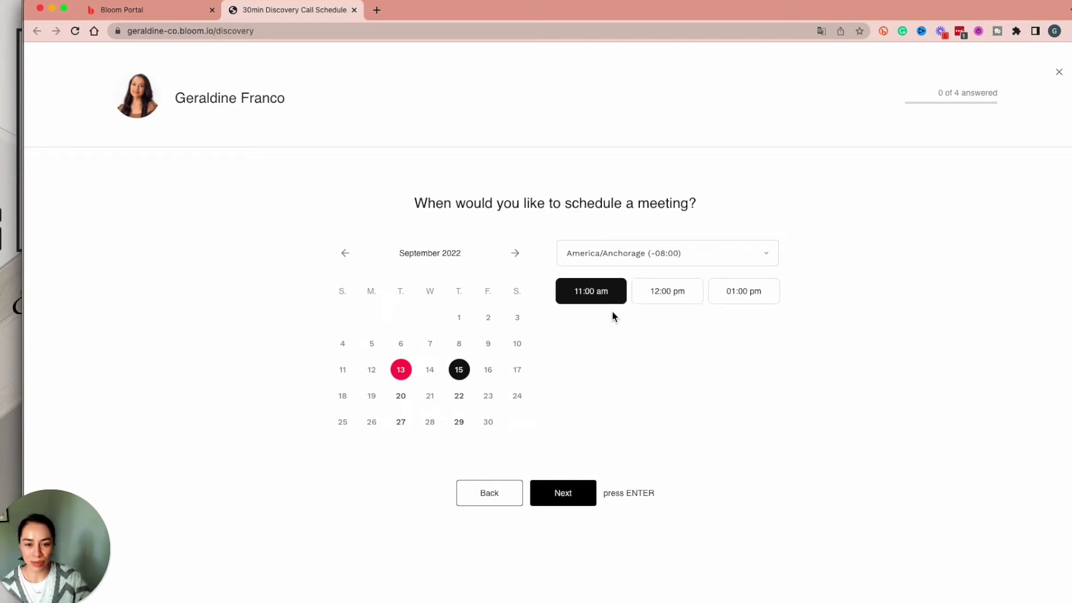
pyautogui.click(668, 301)
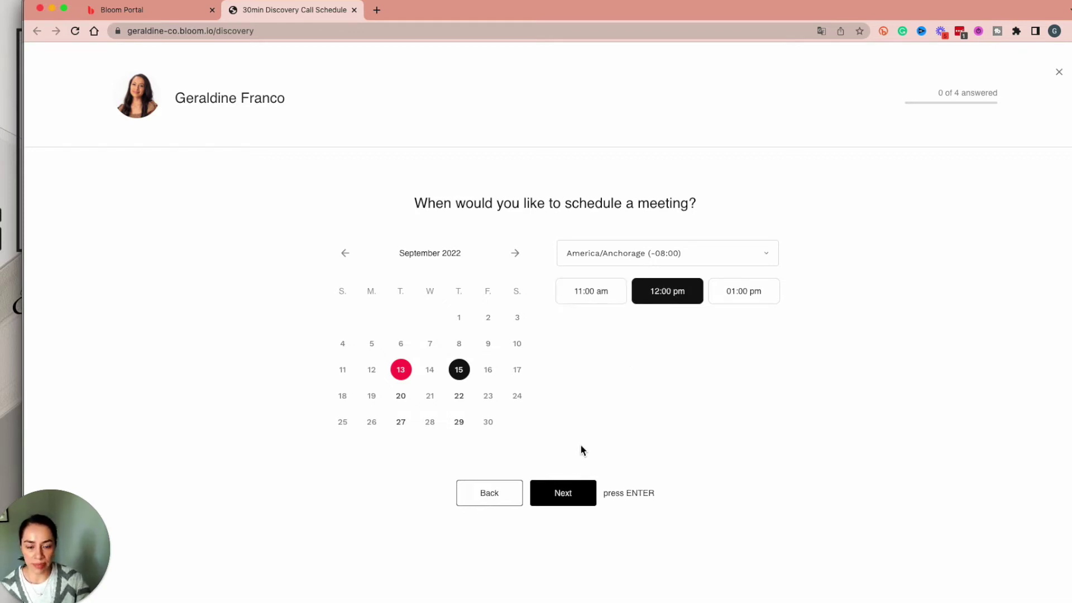
pyautogui.click(573, 506)
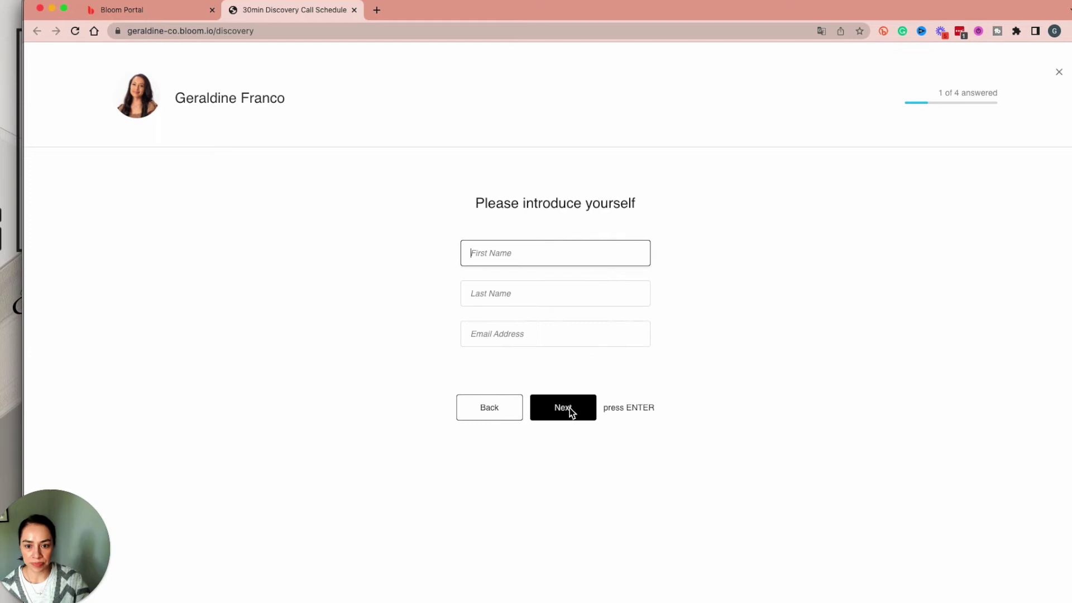
pyautogui.click(145, 14)
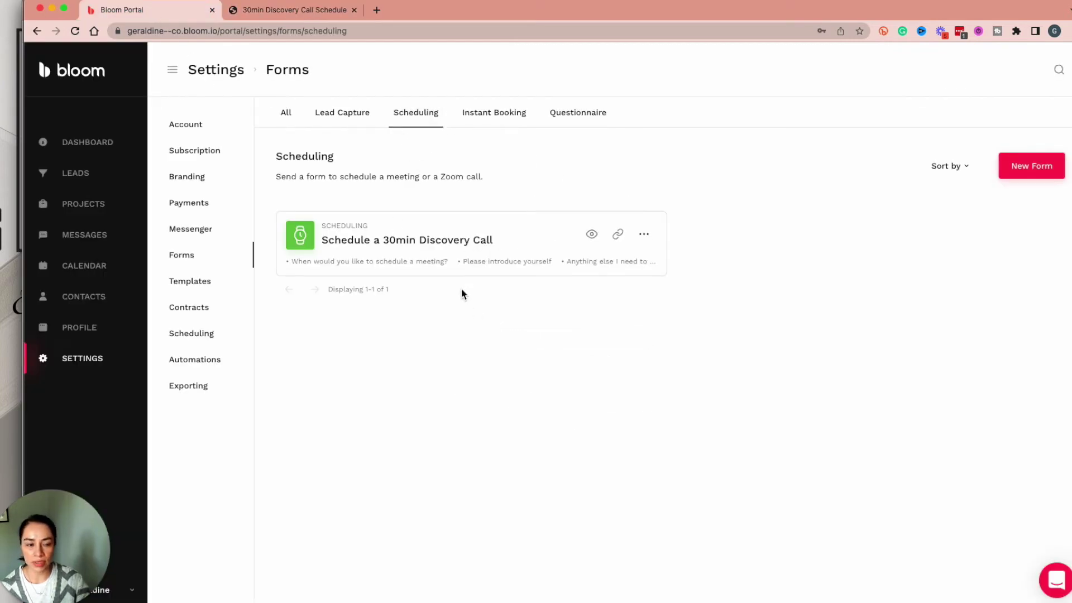
pyautogui.click(503, 118)
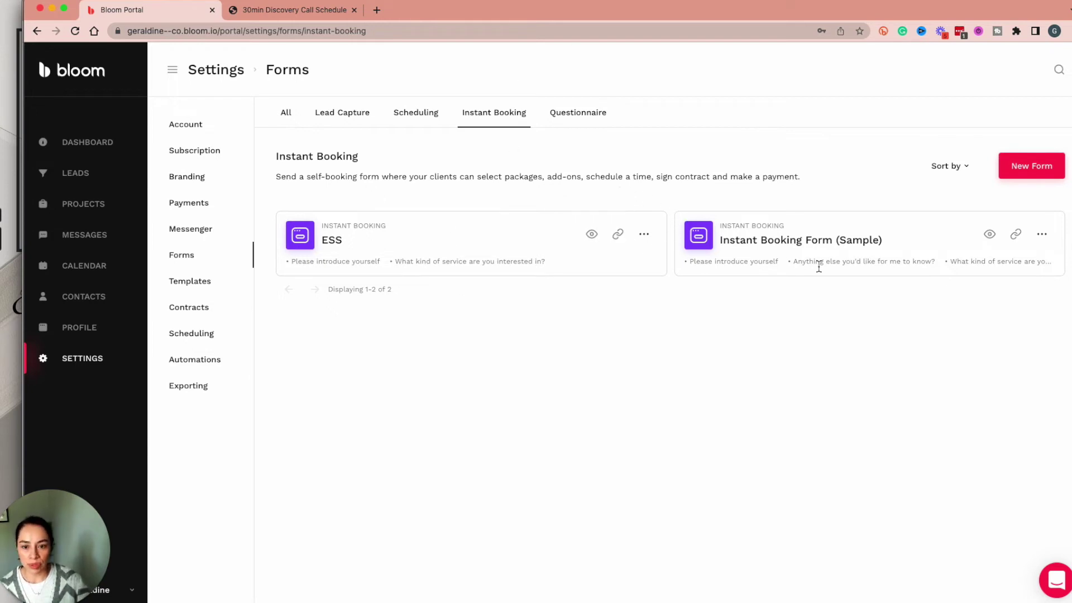
# Filter the Forms settings list to Questionnaire forms.
pyautogui.click(582, 120)
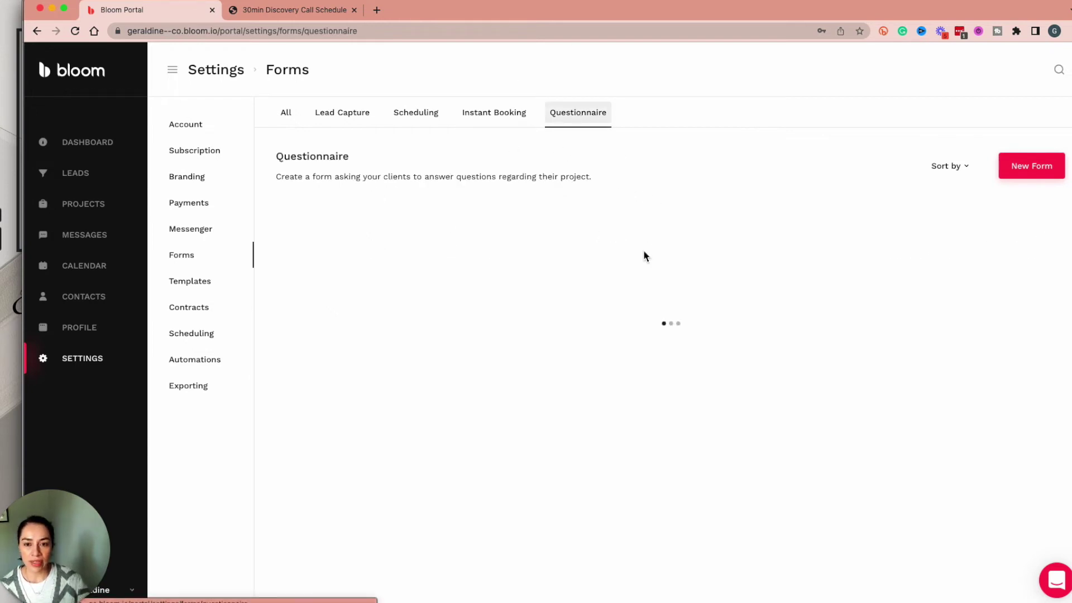
# Open the sample questionnaire's public page, close leftover tabs, and answer the organization question.
pyautogui.click(592, 236)
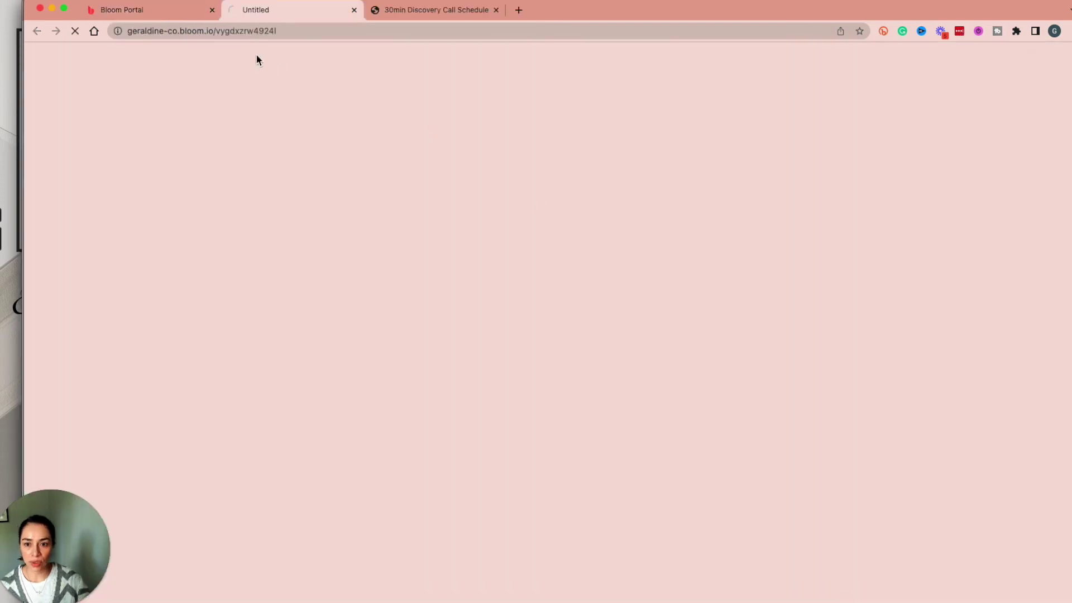
pyautogui.click(397, 15)
pyautogui.click(495, 11)
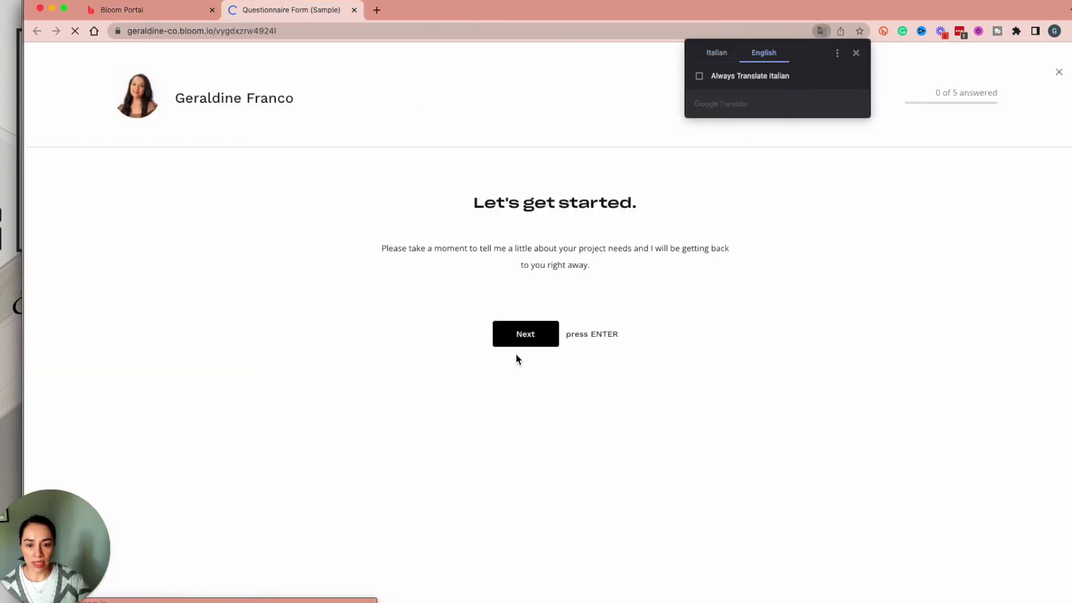
pyautogui.click(517, 338)
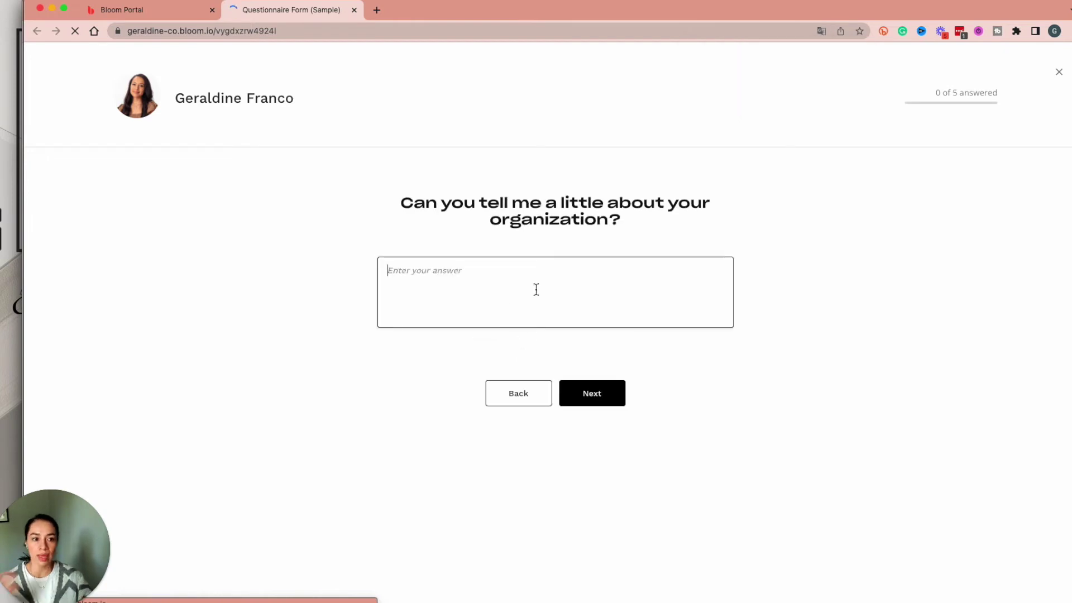
pyautogui.click(553, 290)
pyautogui.write('t')
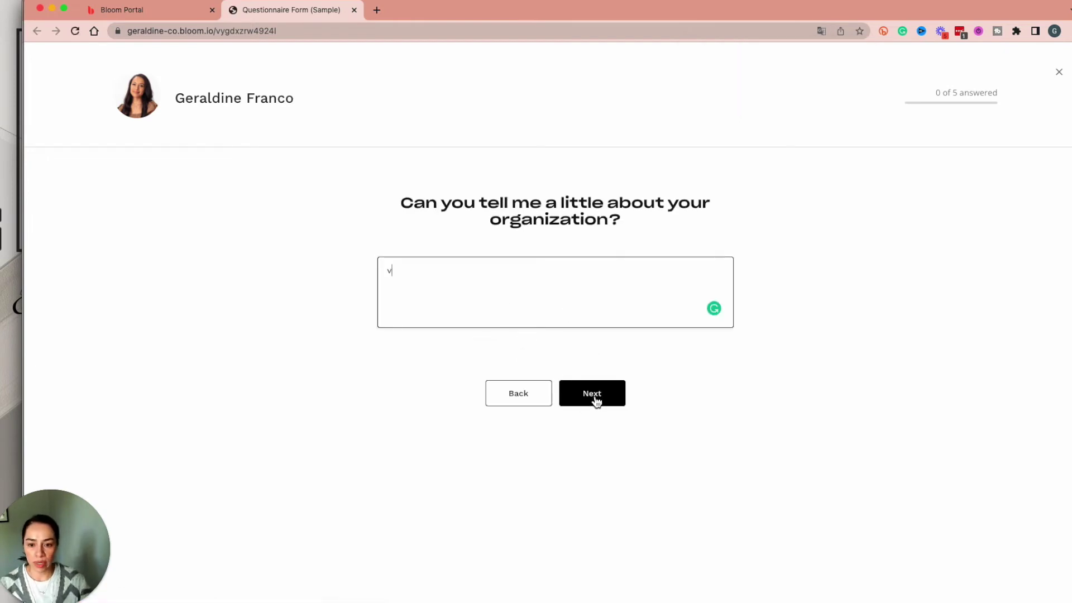
pyautogui.click(595, 400)
# Answer the location, event date and delivery date questions, then return to the portal.
pyautogui.click(558, 310)
pyautogui.write('v')
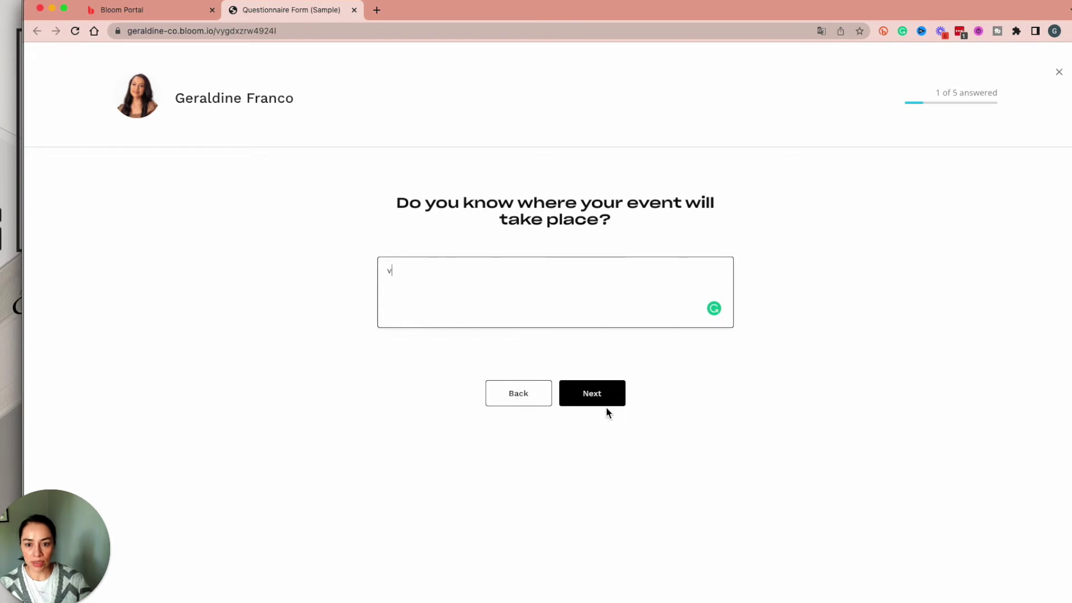
pyautogui.click(605, 406)
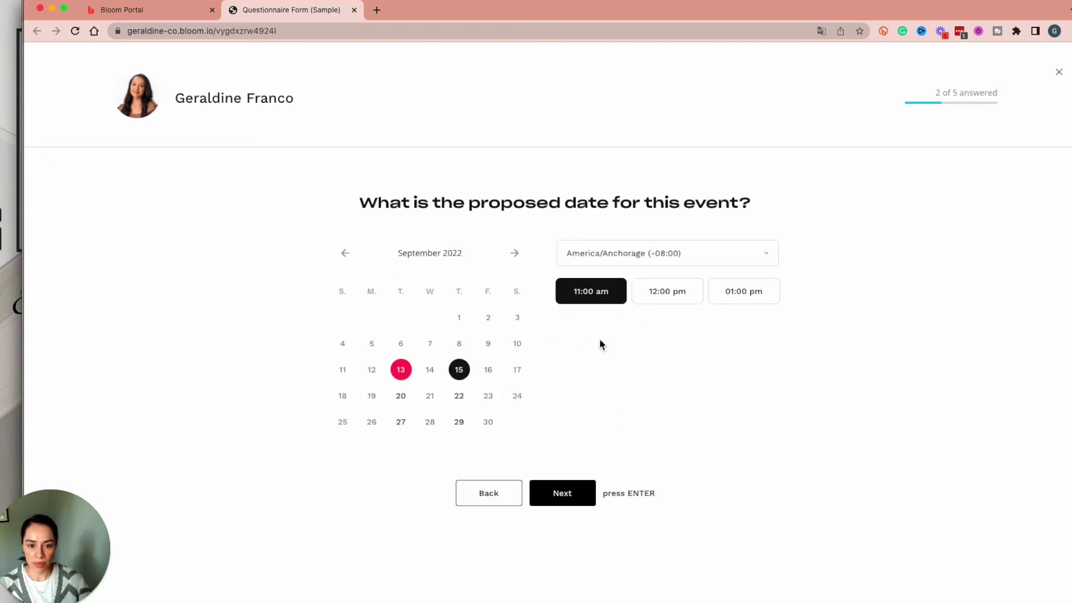
pyautogui.click(570, 499)
pyautogui.click(531, 268)
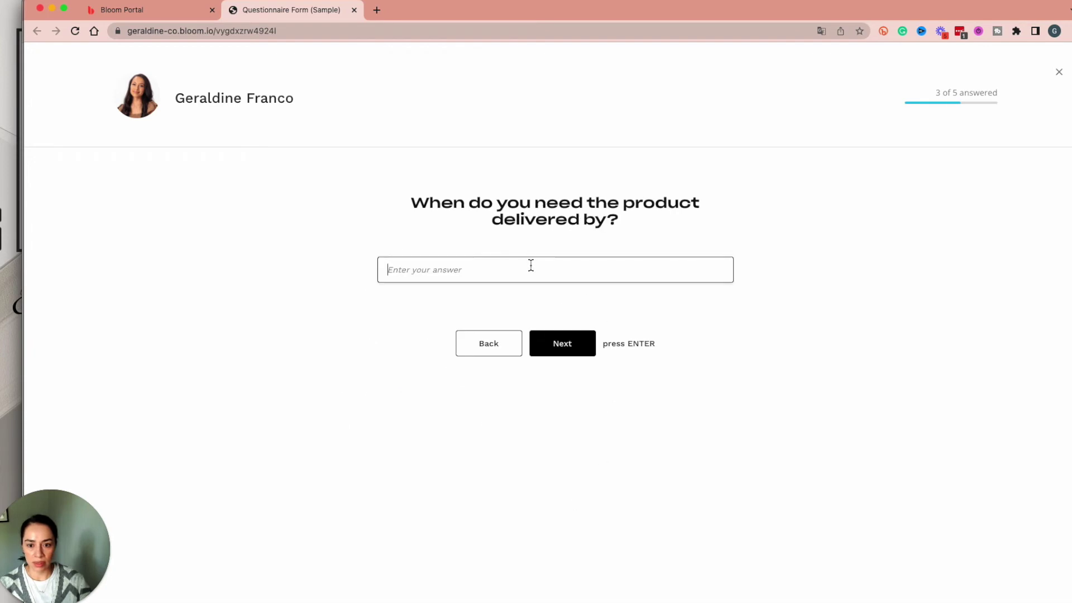
pyautogui.write('v')
pyautogui.click(572, 352)
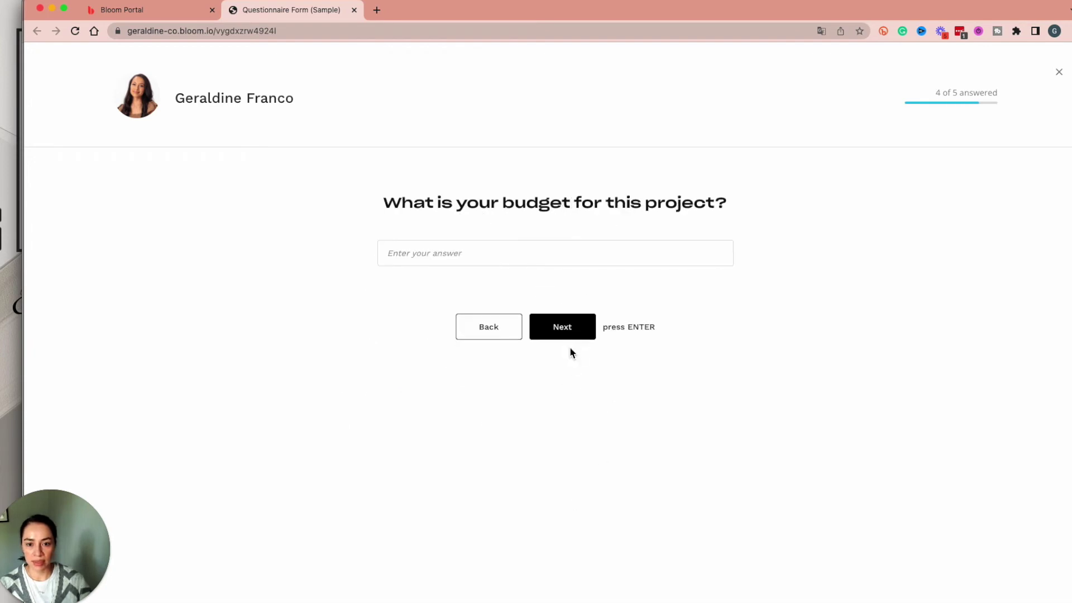
pyautogui.click(155, 12)
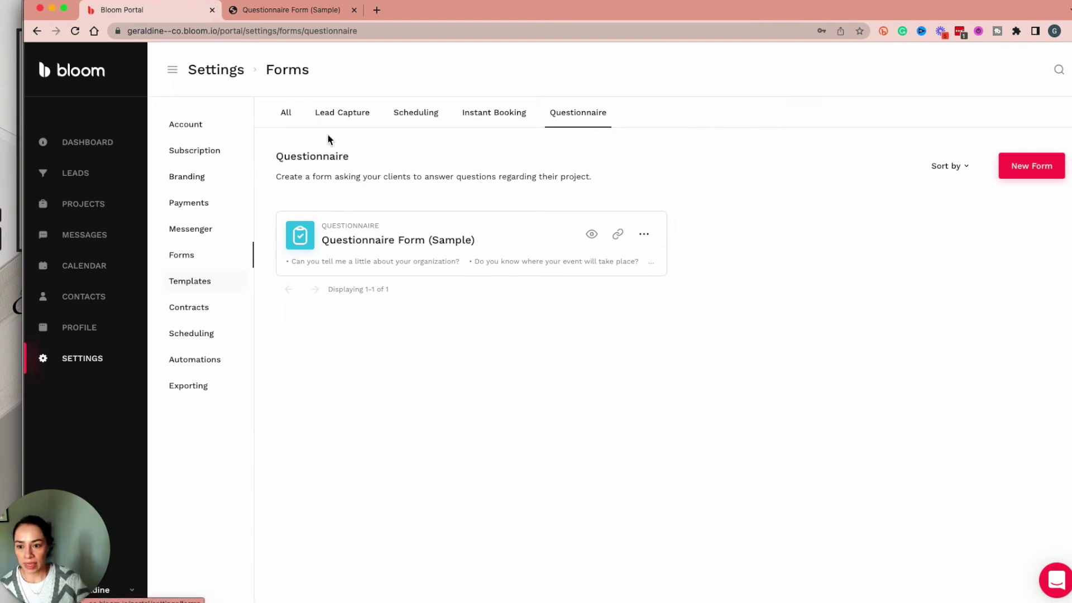
# Show all five forms, view the ESS form's embed code, then open the Email Templates list.
pyautogui.click(287, 115)
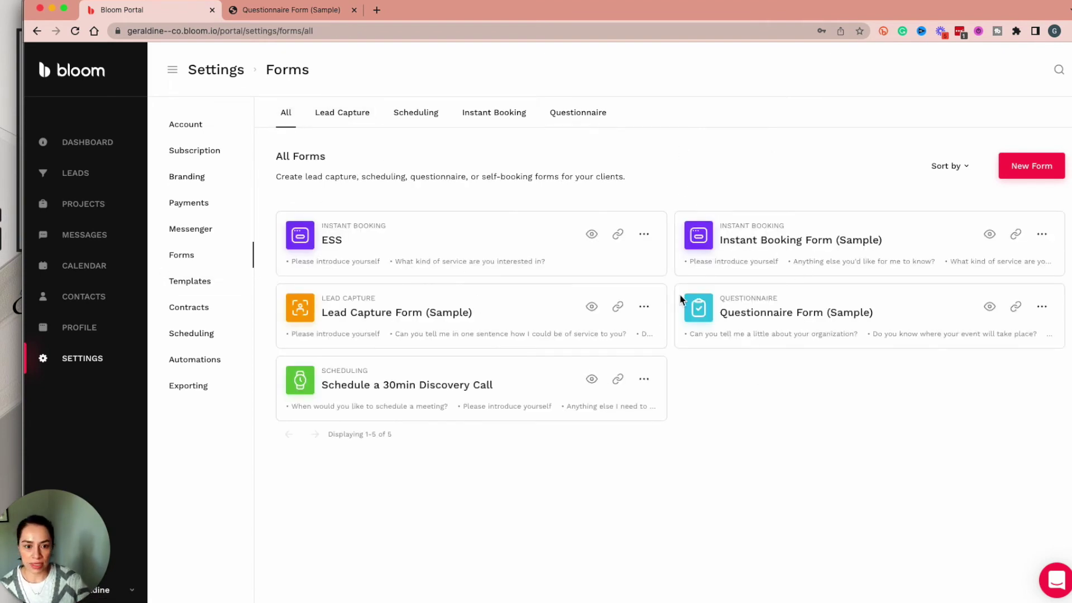
pyautogui.click(643, 235)
pyautogui.click(597, 308)
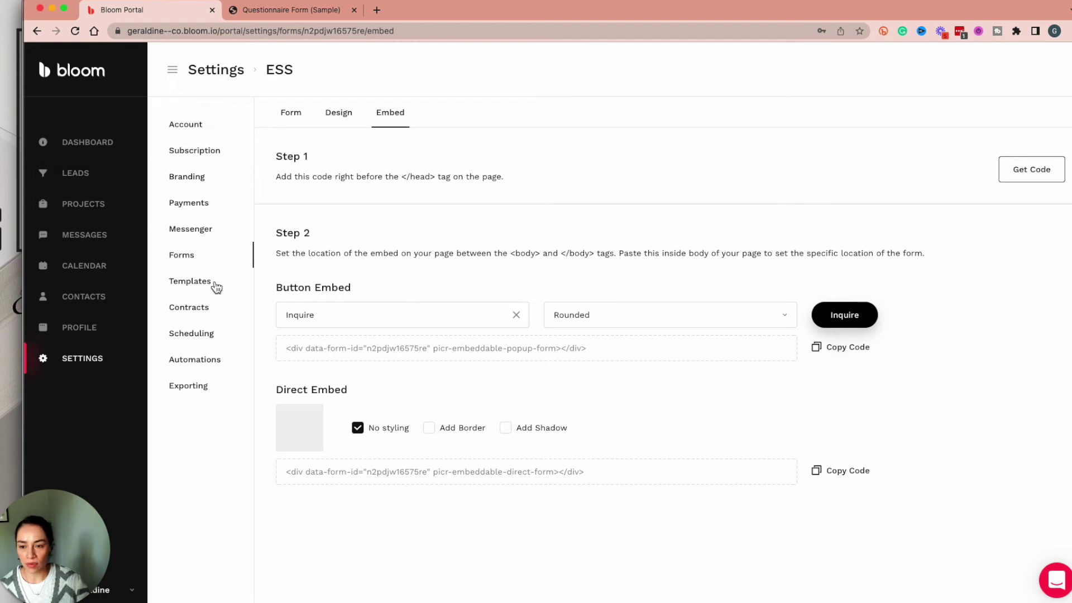
pyautogui.click(198, 285)
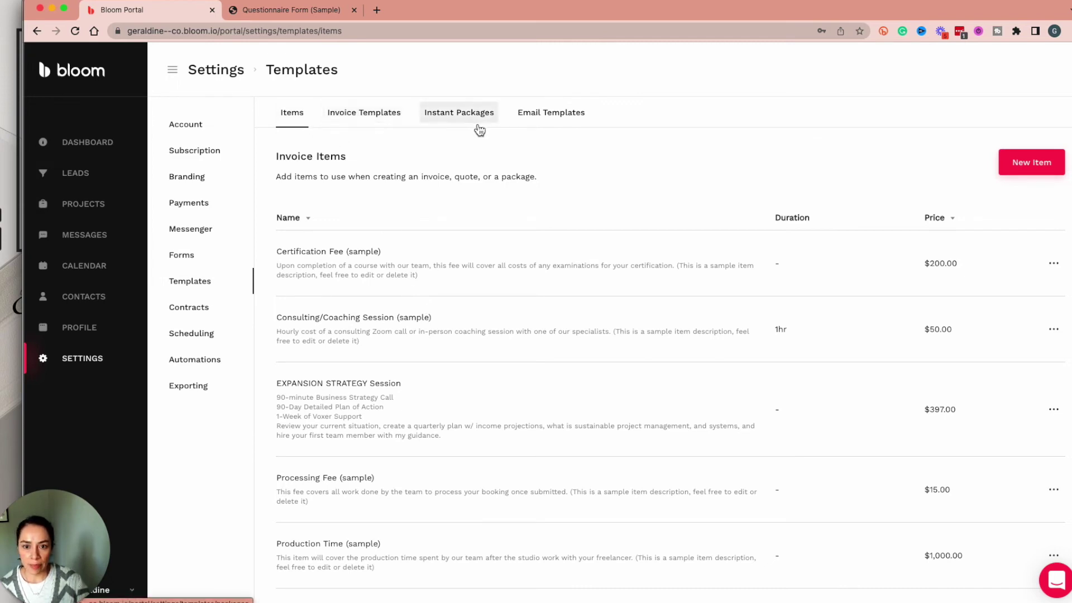
pyautogui.click(563, 126)
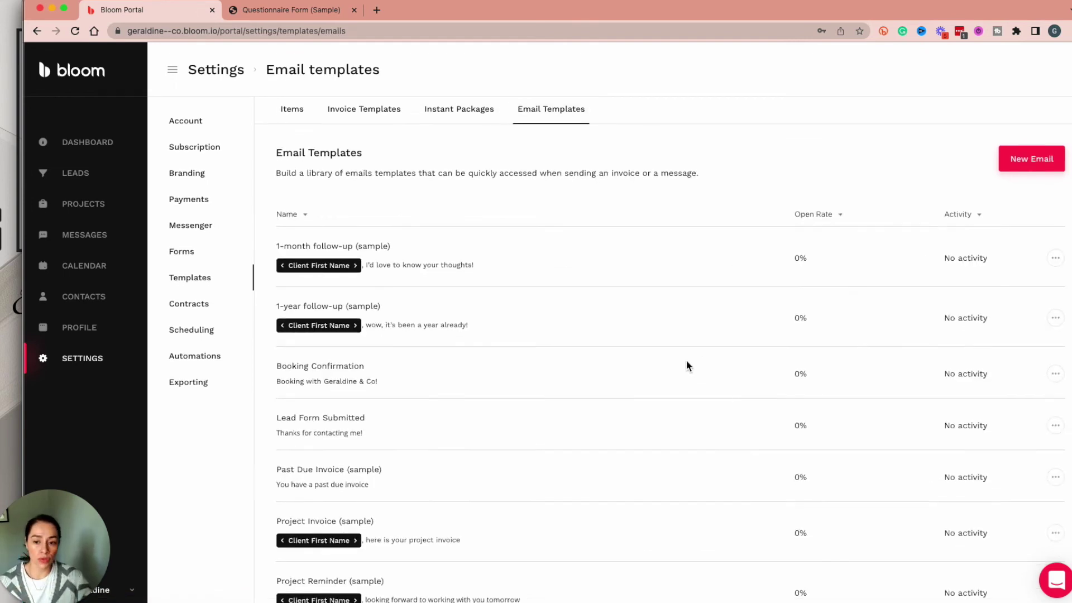
pyautogui.scroll(-2, 687, 369)
pyautogui.scroll(2, 679, 371)
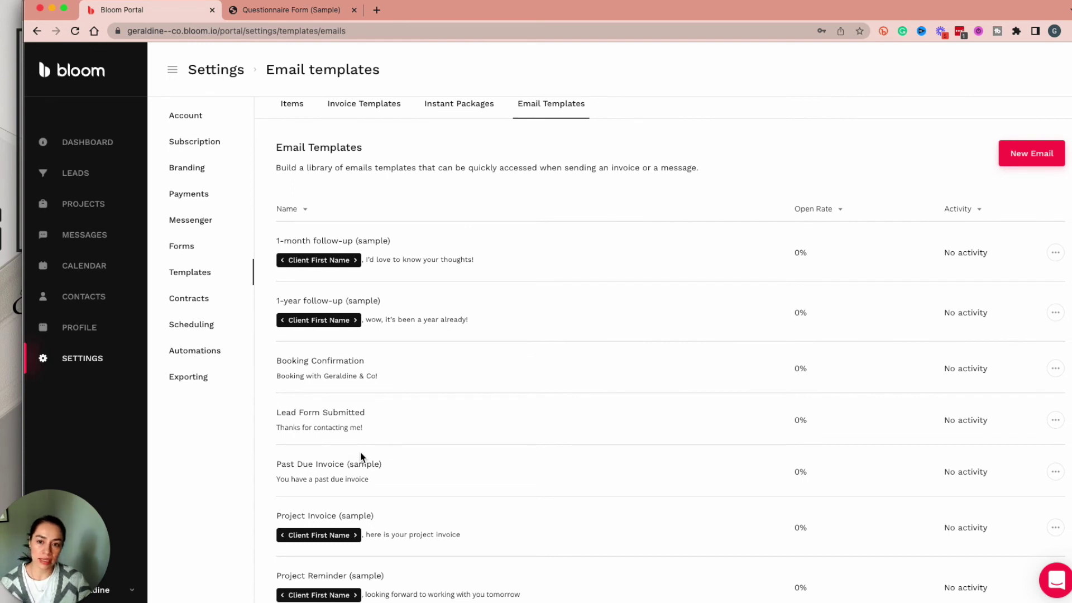
pyautogui.scroll(1, 355, 441)
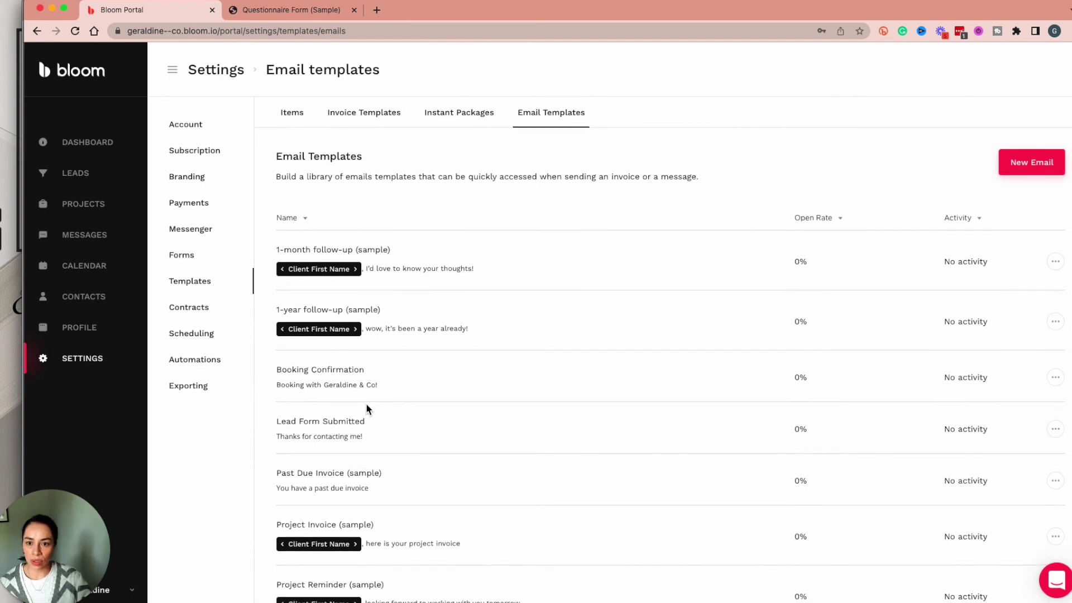
# Browse the Instant Packages and Invoice Templates lists, then bring up the Contracts settings.
pyautogui.click(451, 122)
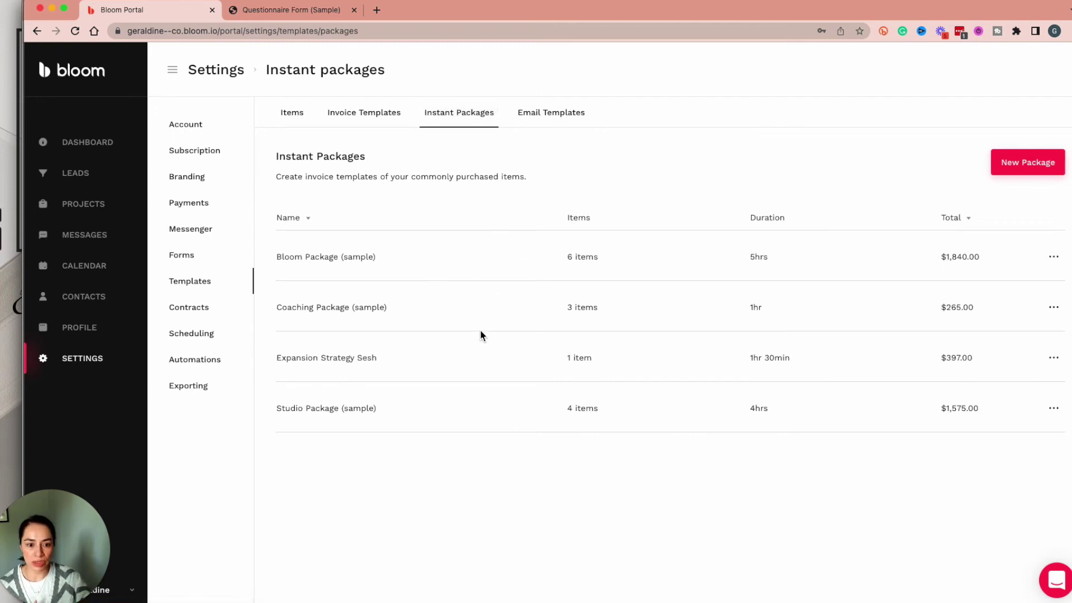
pyautogui.click(374, 125)
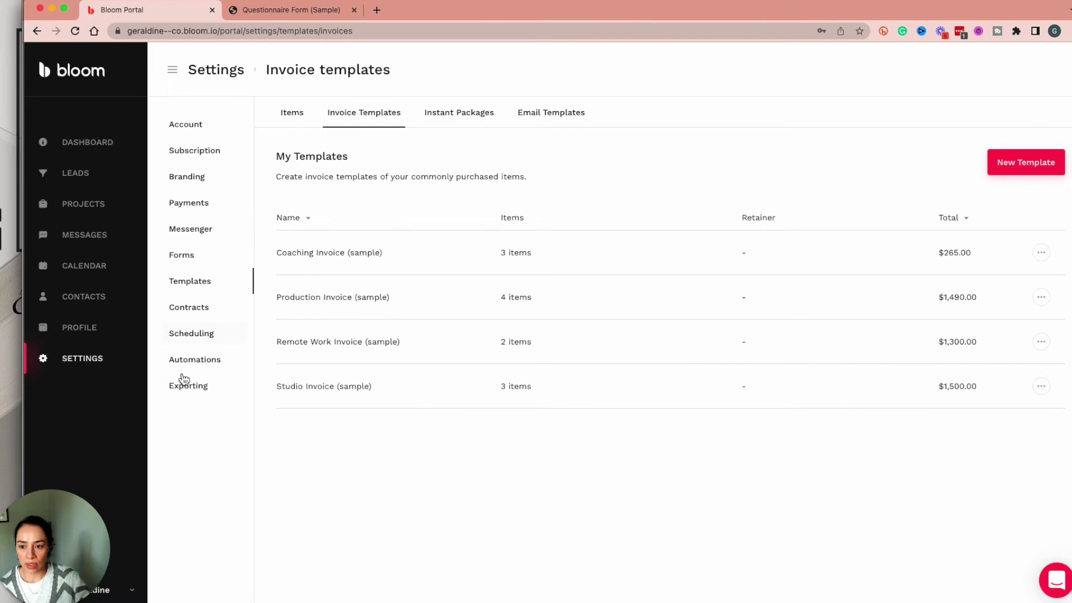
pyautogui.click(210, 313)
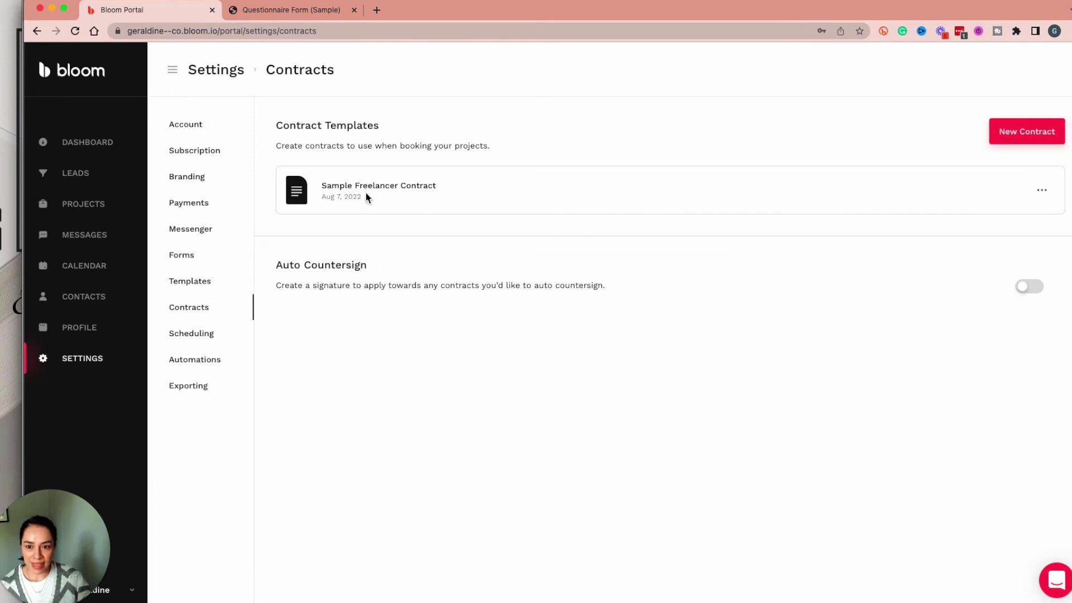
pyautogui.click(1042, 191)
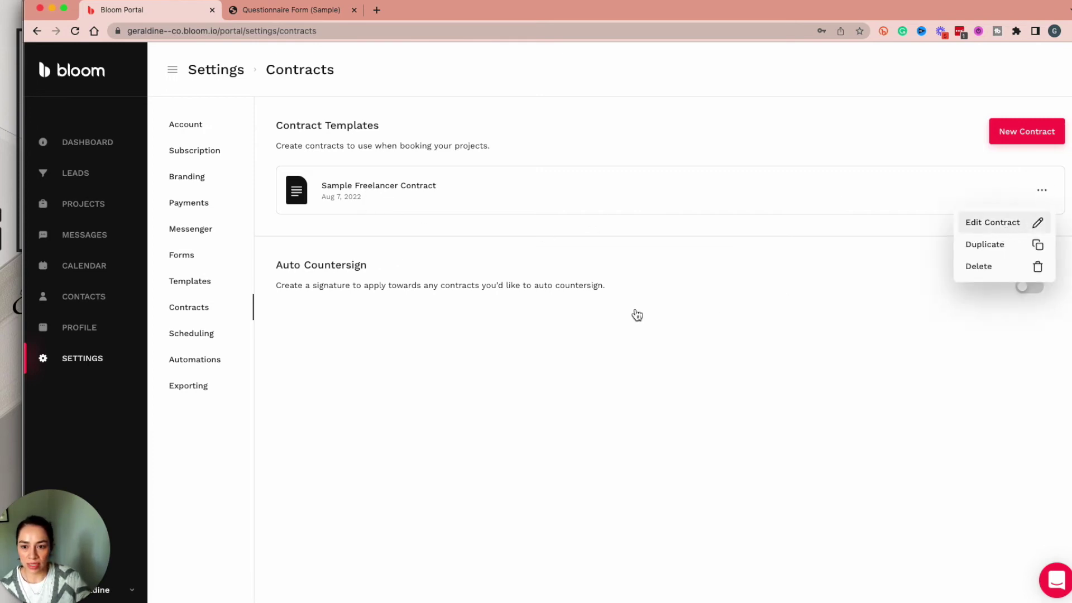
pyautogui.click(991, 224)
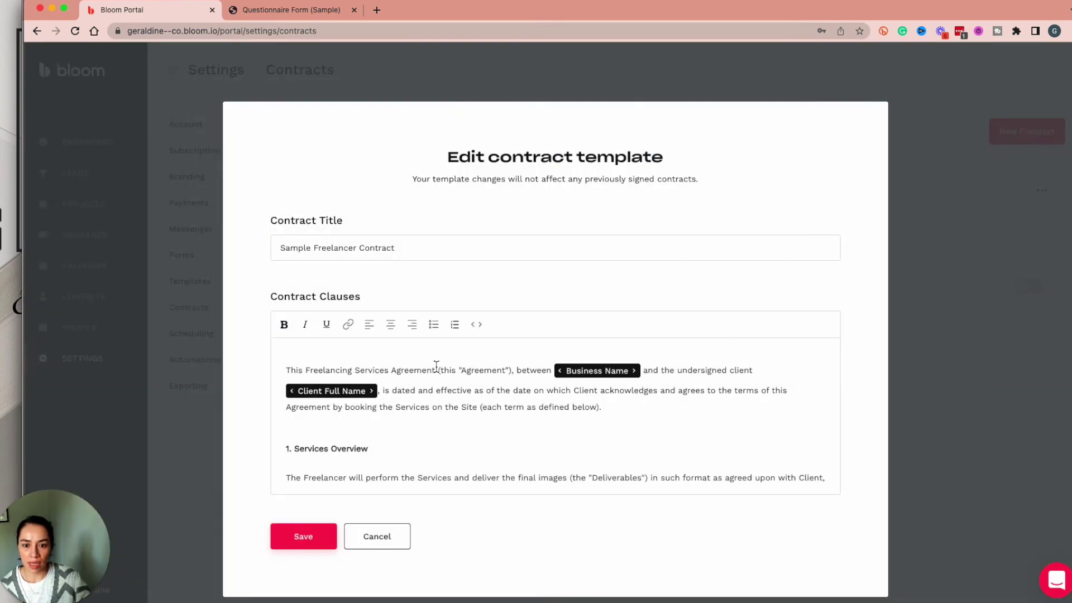
pyautogui.scroll(-5, 475, 392)
pyautogui.scroll(-10, 476, 392)
pyautogui.scroll(-5, 475, 392)
pyautogui.scroll(-5, 474, 391)
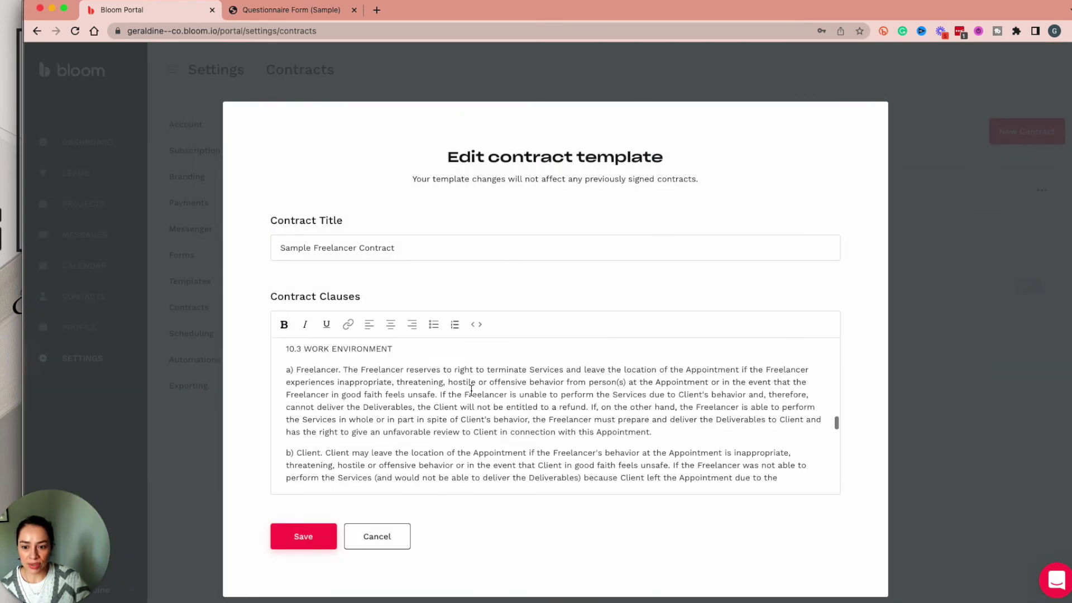
pyautogui.scroll(-5, 471, 352)
pyautogui.scroll(-5, 461, 330)
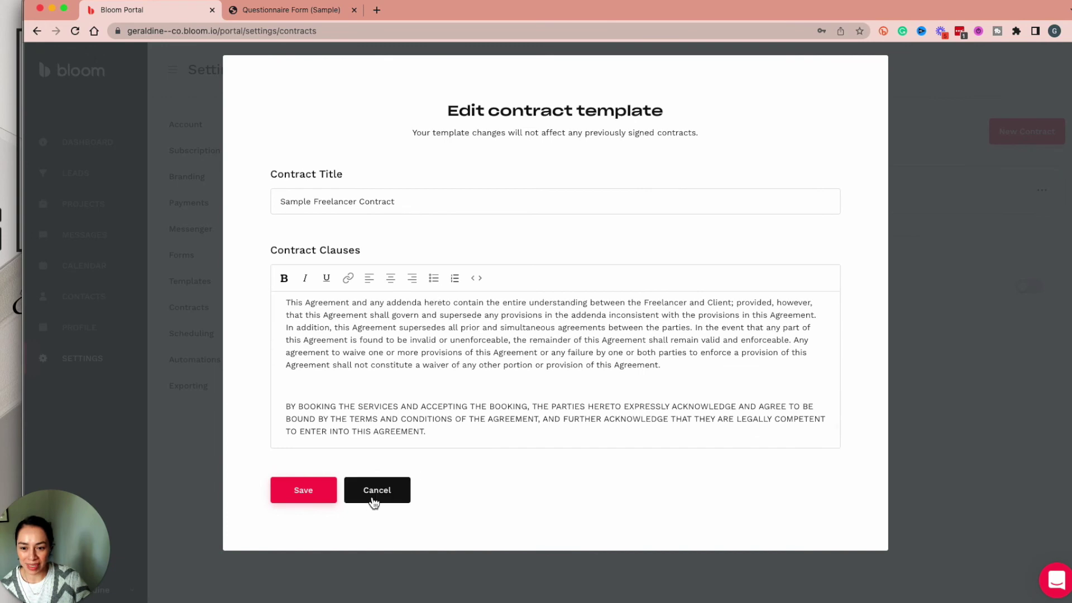
pyautogui.click(367, 498)
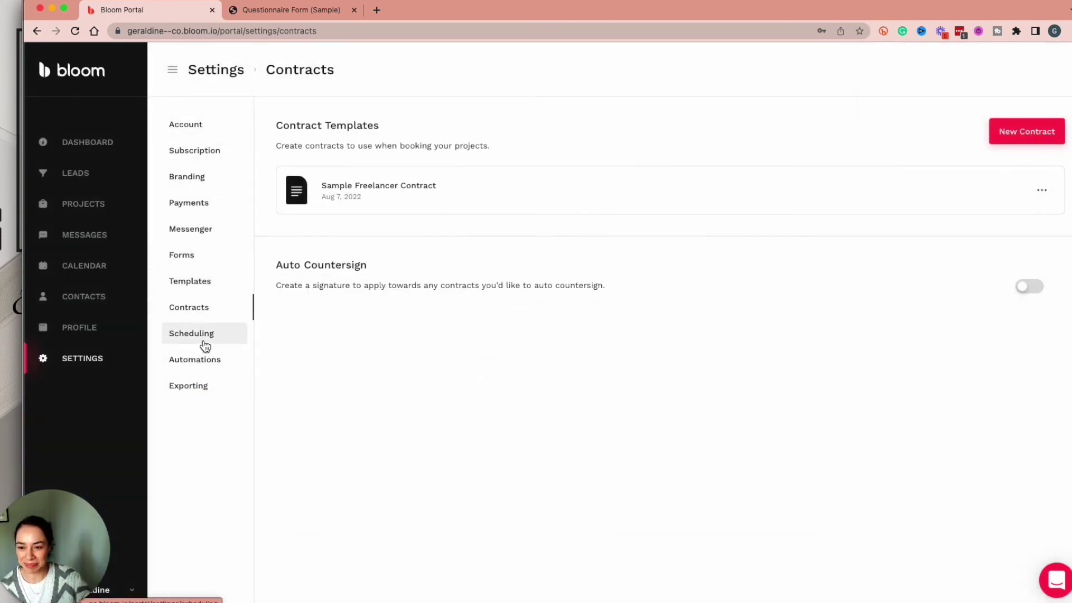
pyautogui.click(203, 340)
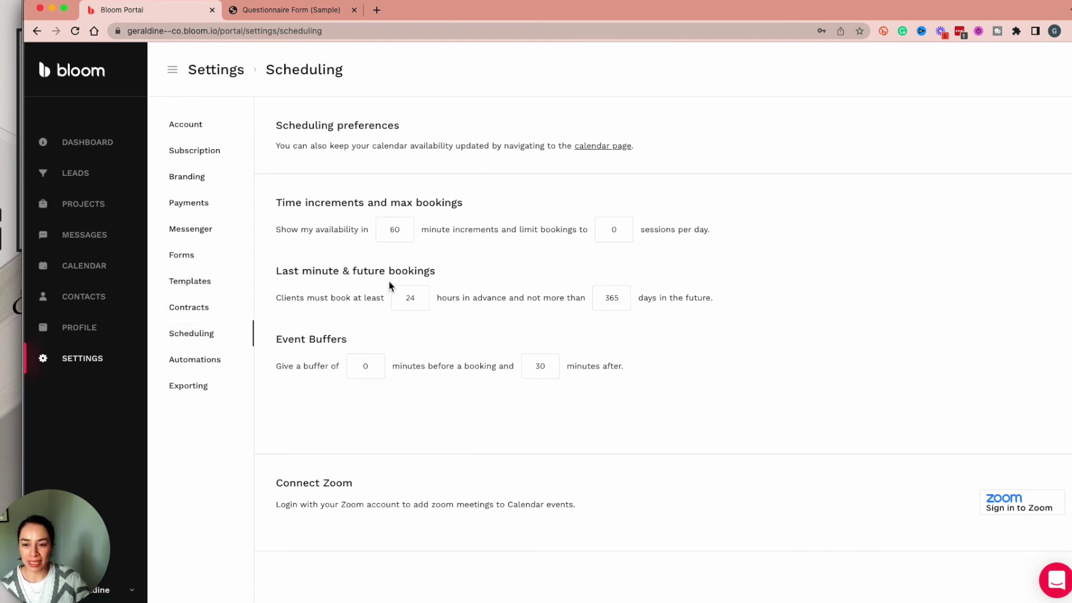
# View the Automations settings, then move on to the Data Exporting settings.
pyautogui.click(194, 360)
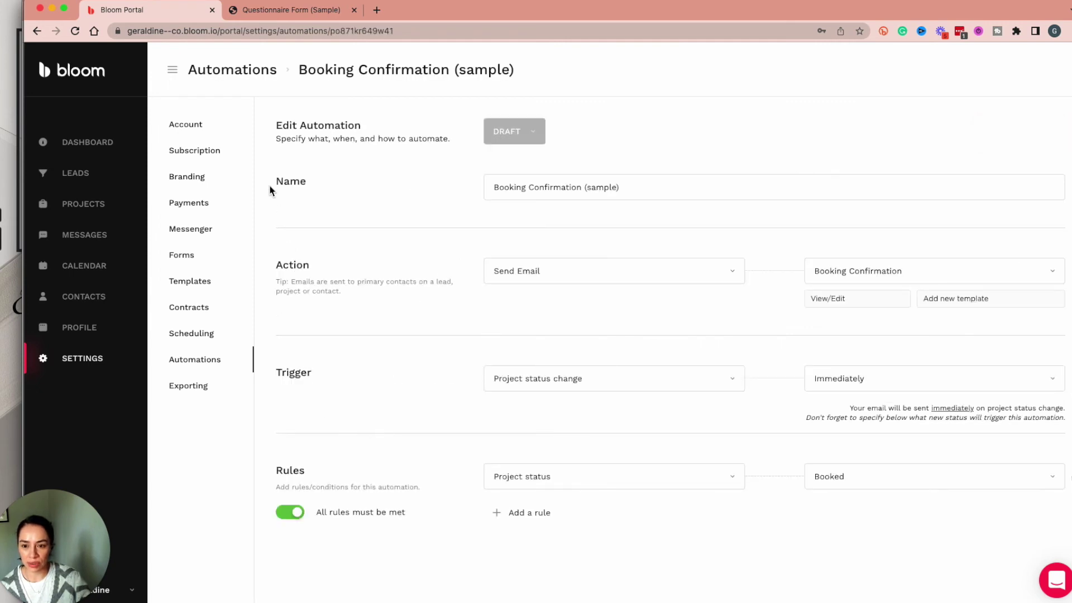
pyautogui.click(208, 388)
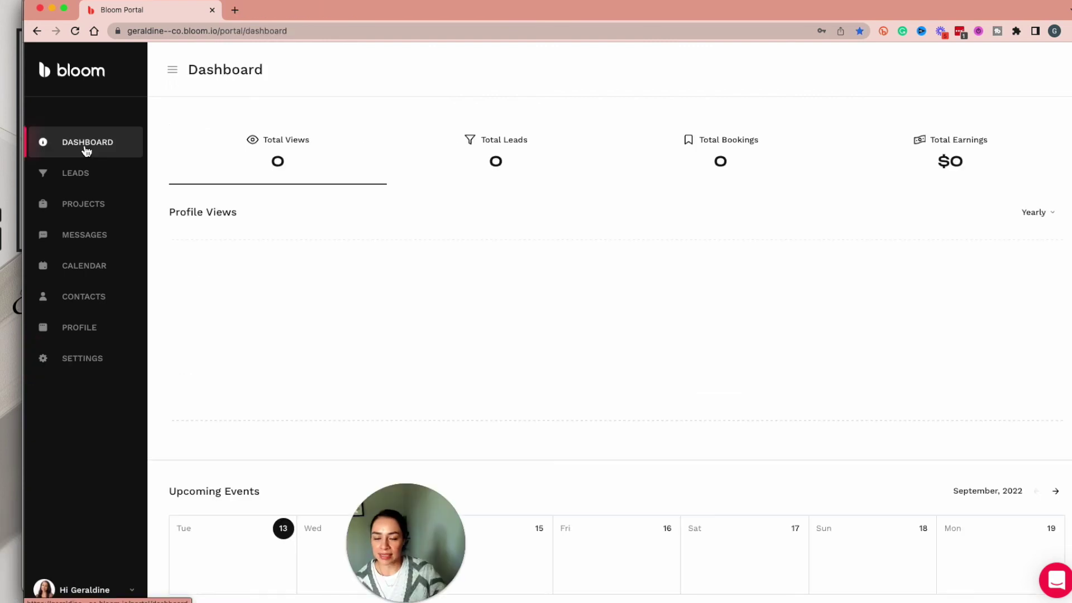